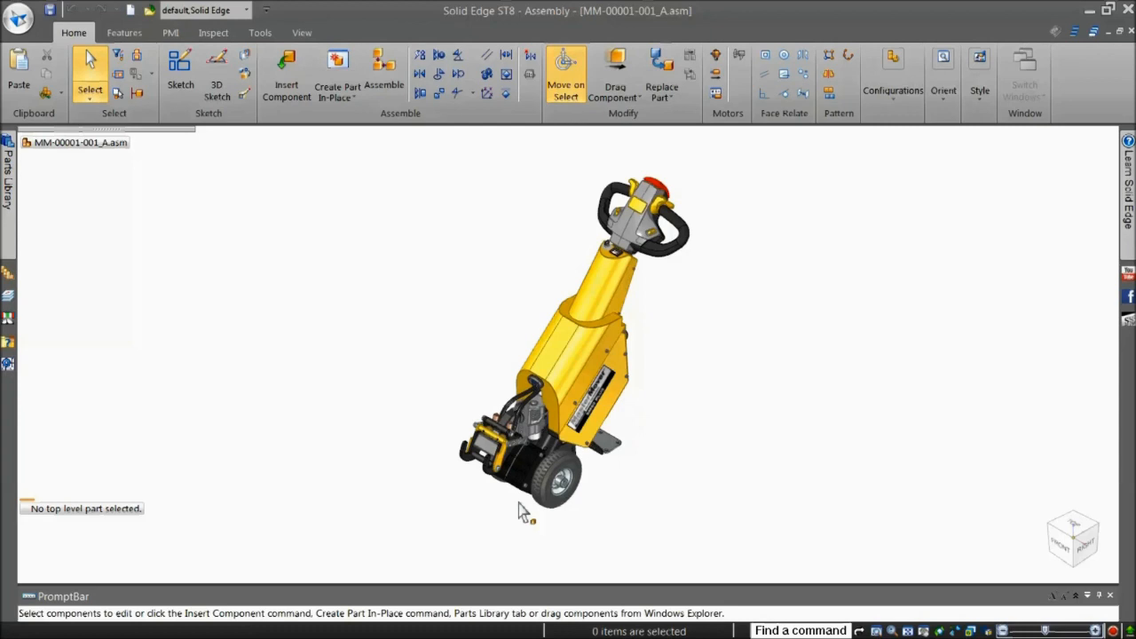
- Open the clamp bracket part MM-00237-002_A.par from the assembly for separate editing
shift+middle_drag(522, 505, 529, 432)
right_click(536, 322)
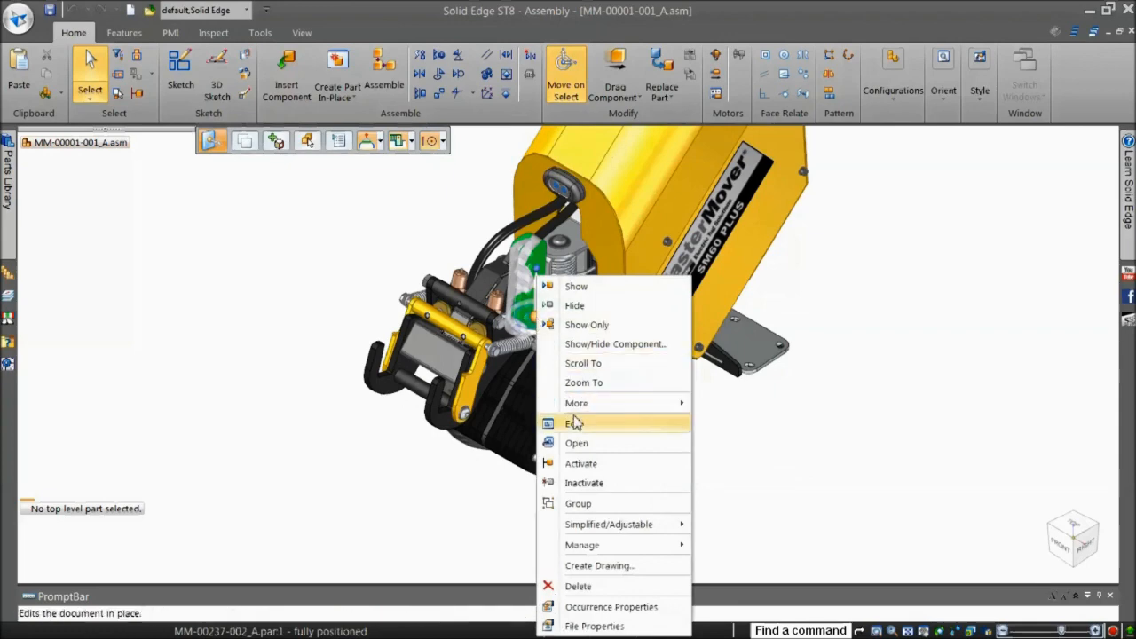
click(581, 445)
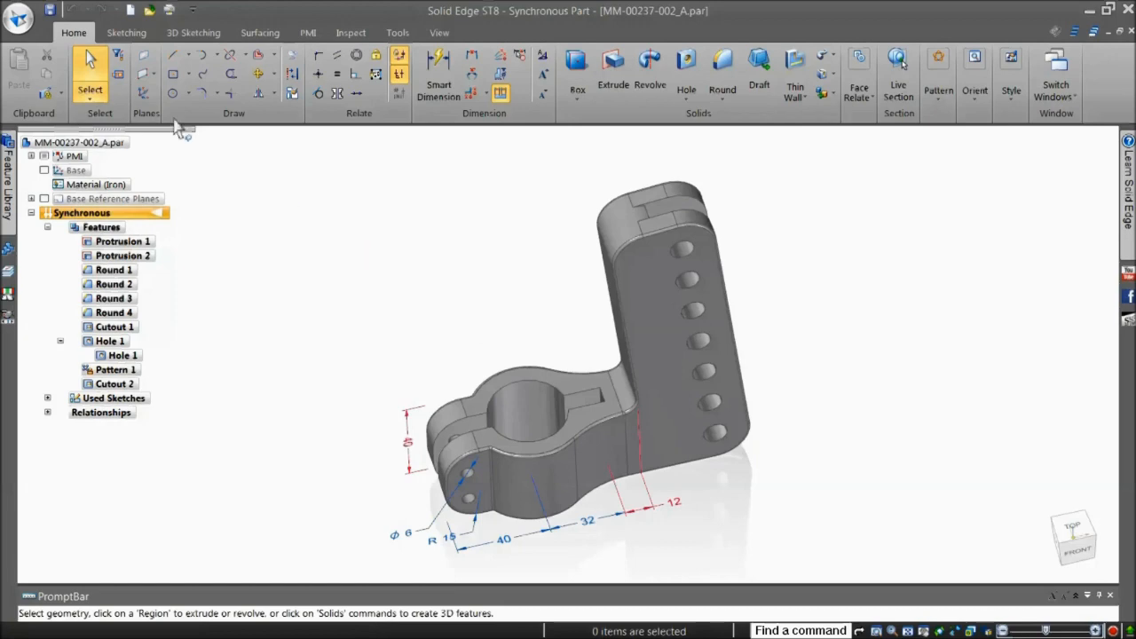
- Create a new drawing of the active bracket model
click(22, 27)
mouse_move(44, 55)
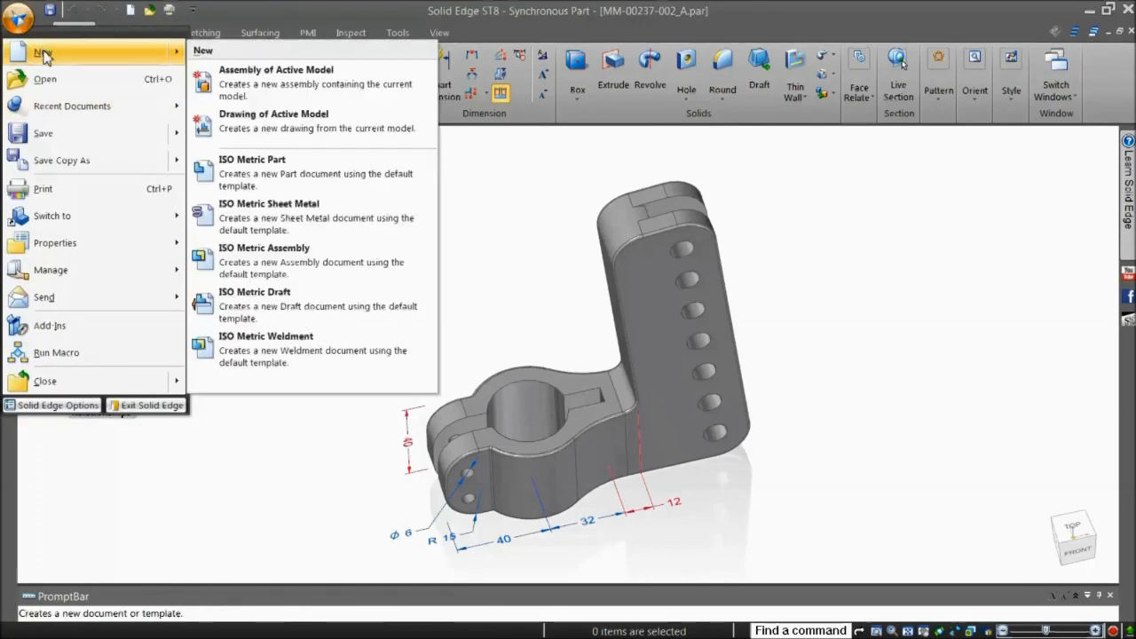
click(312, 133)
click(535, 357)
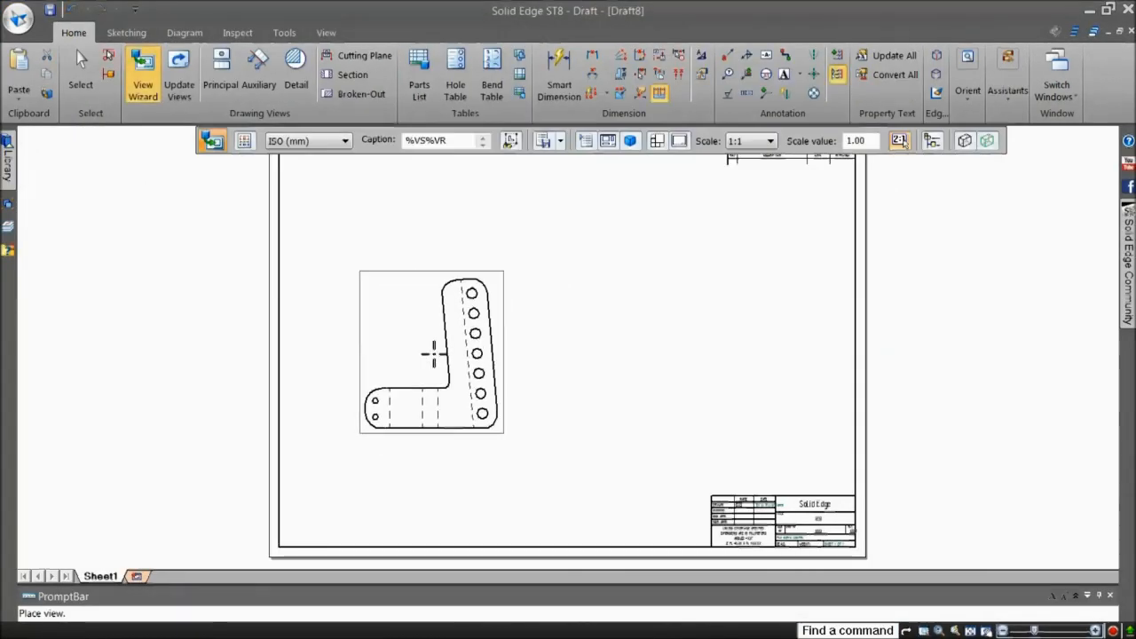
- Place the front view on the sheet with a plan view below it, a side view to its right and an isometric view diagonally
click(427, 336)
click(426, 480)
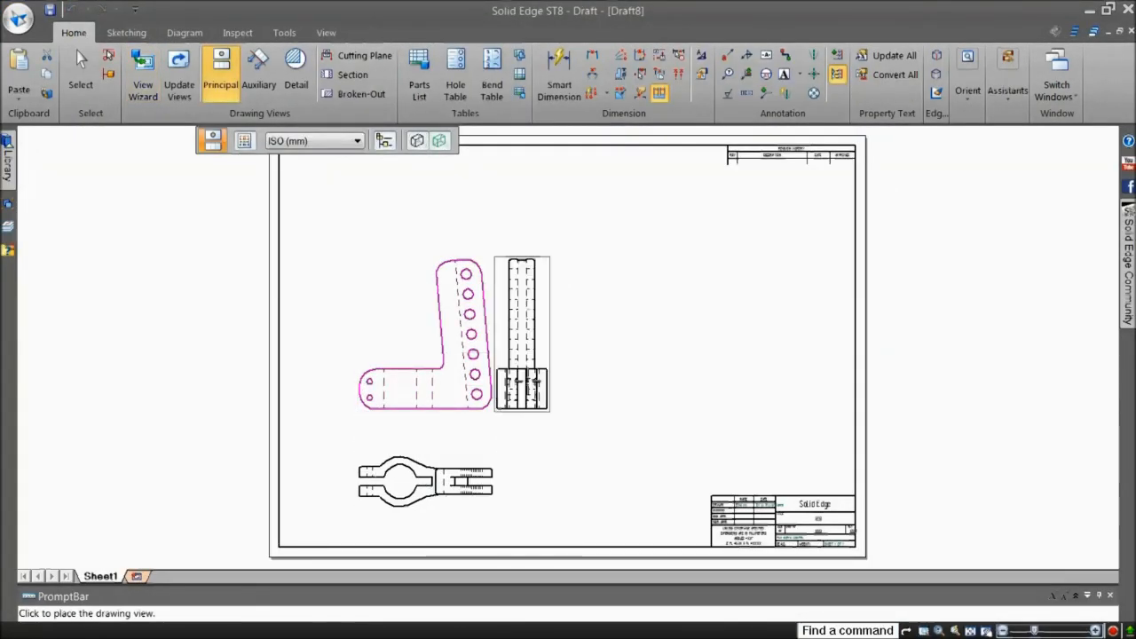
click(559, 353)
click(596, 455)
right_drag(597, 455, 570, 426)
- Move the isometric view to the right side of the sheet, apply shading to it and update the view
mouse_move(616, 471)
mouse_down()
mouse_move(719, 379)
mouse_move(772, 279)
mouse_up()
click(813, 140)
click(888, 208)
right_click(799, 265)
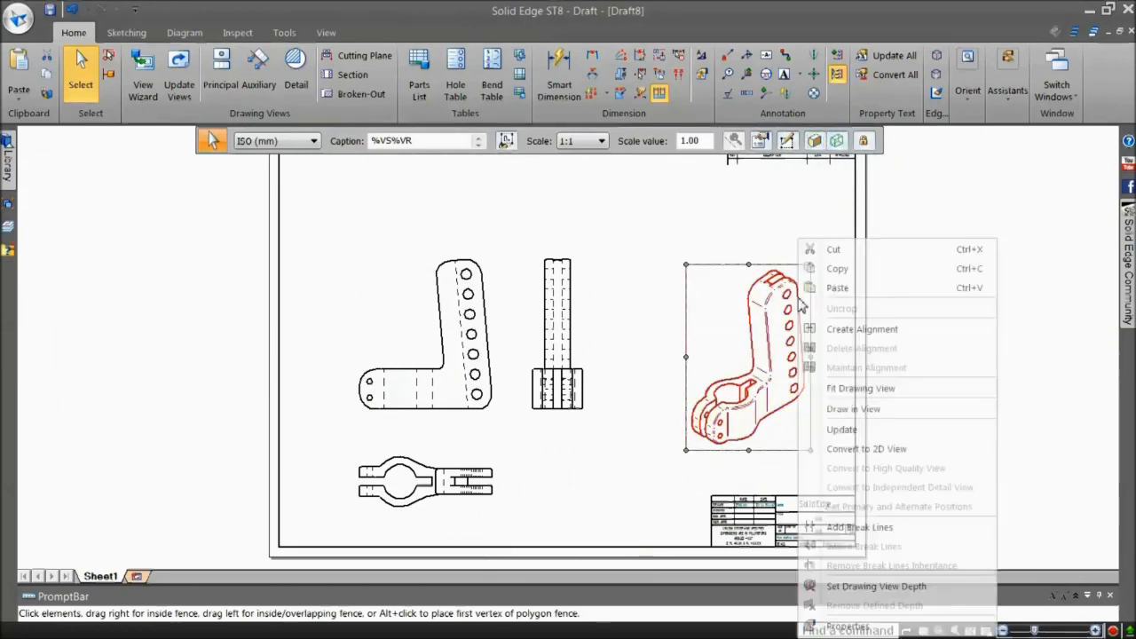
click(854, 430)
- Add an auxiliary view projected from the front view's slanted top edge and place it above the front view
scroll(461, 252, up, 4)
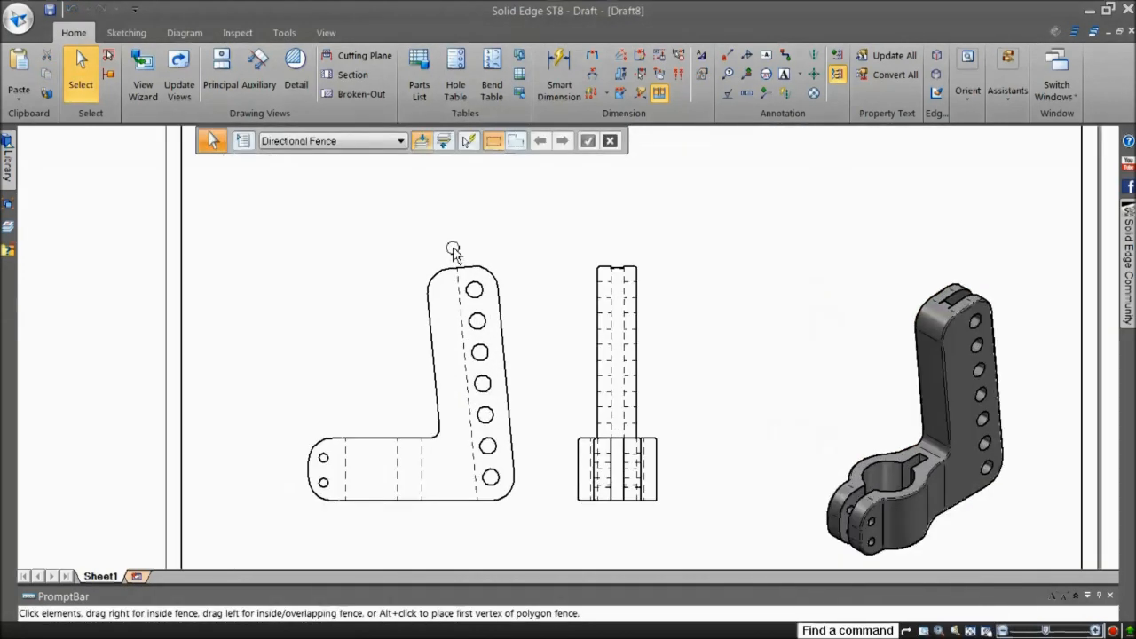
click(258, 75)
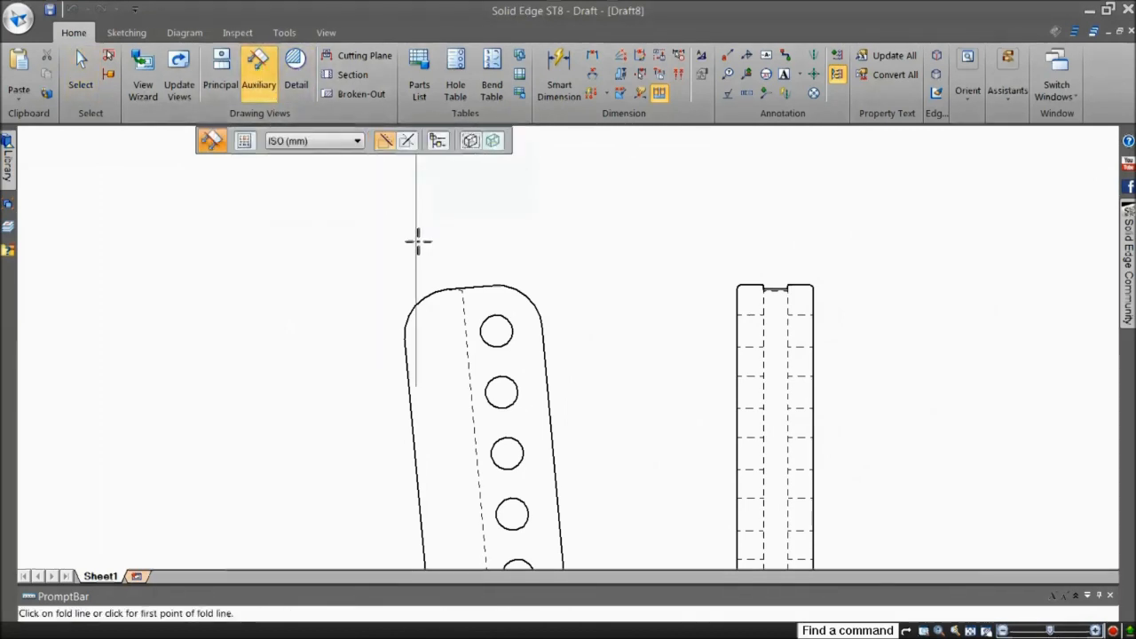
click(478, 288)
scroll(470, 220, down, 3)
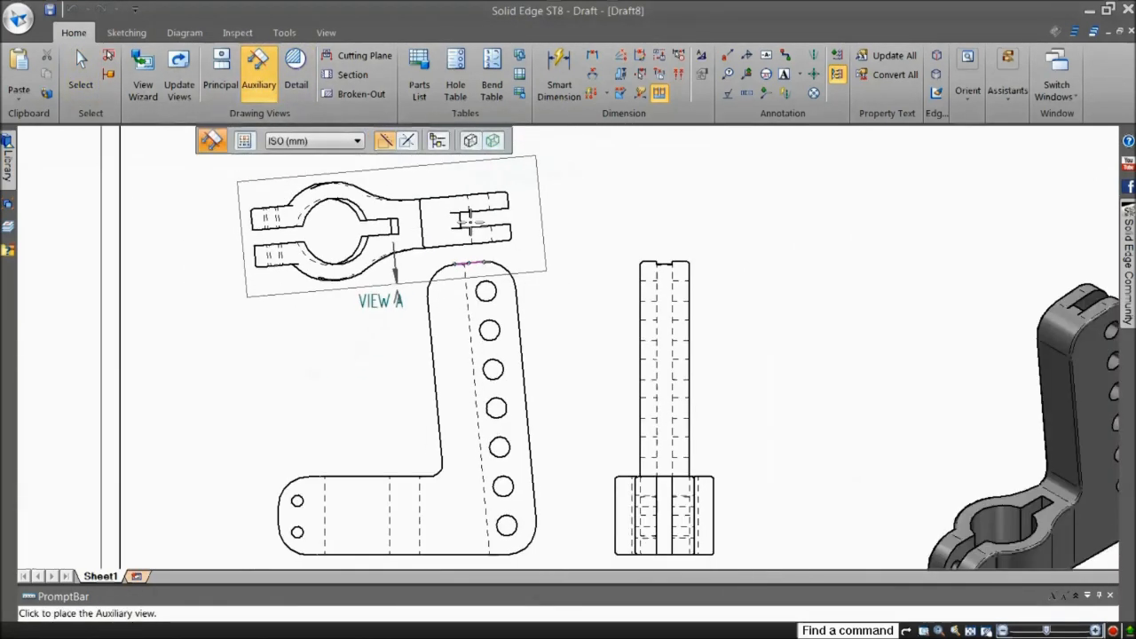
click(469, 206)
key(Escape)
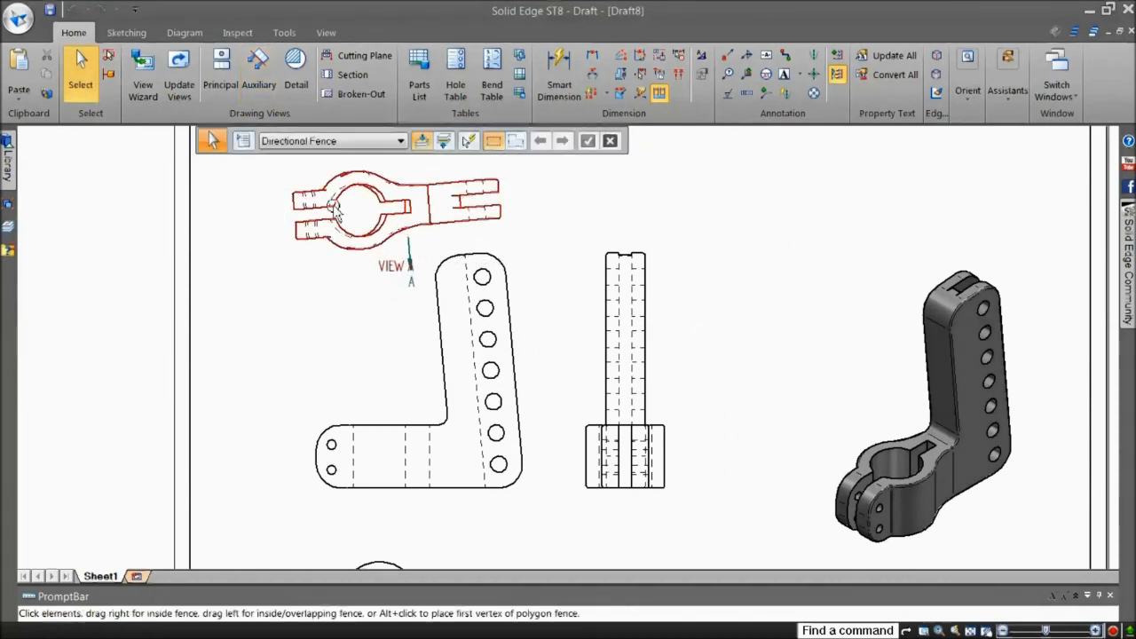
- Crop the auxiliary view so only the forked end of the bracket is shown
click(333, 213)
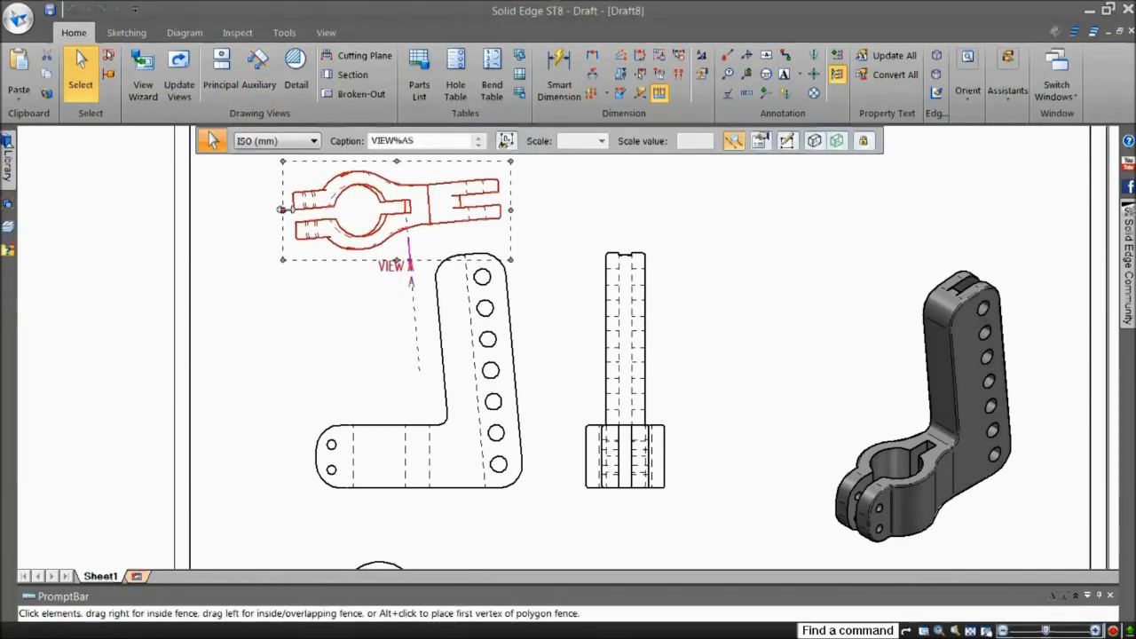
drag(281, 209, 420, 212)
drag(465, 260, 472, 238)
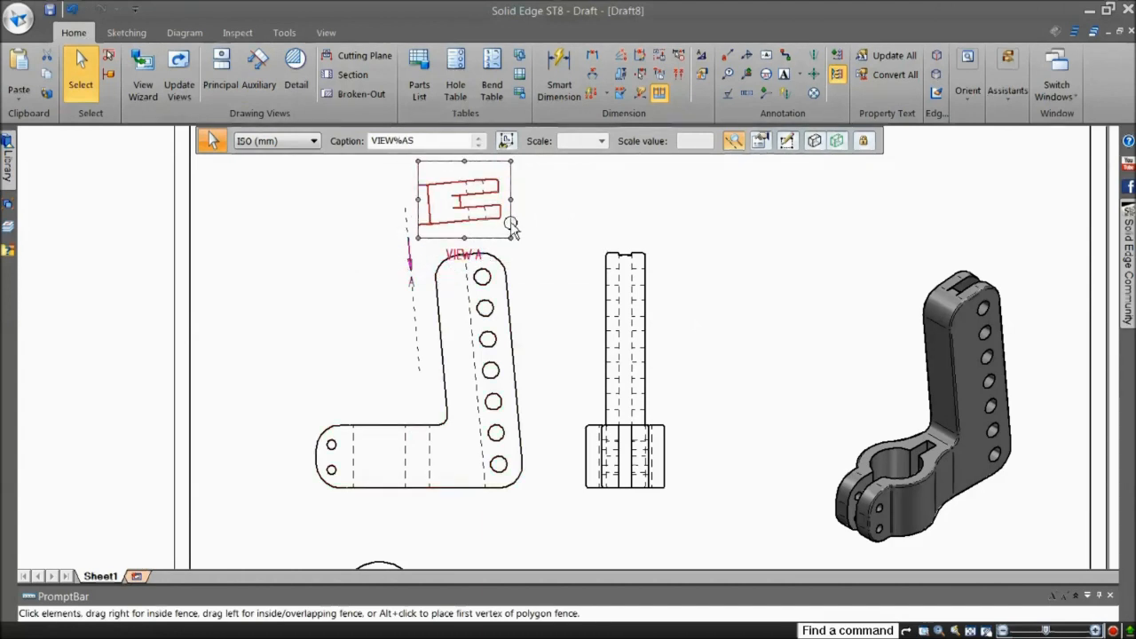
- Release the auxiliary view's maintained alignment and move the view to the left, clear of the front view
right_click(513, 229)
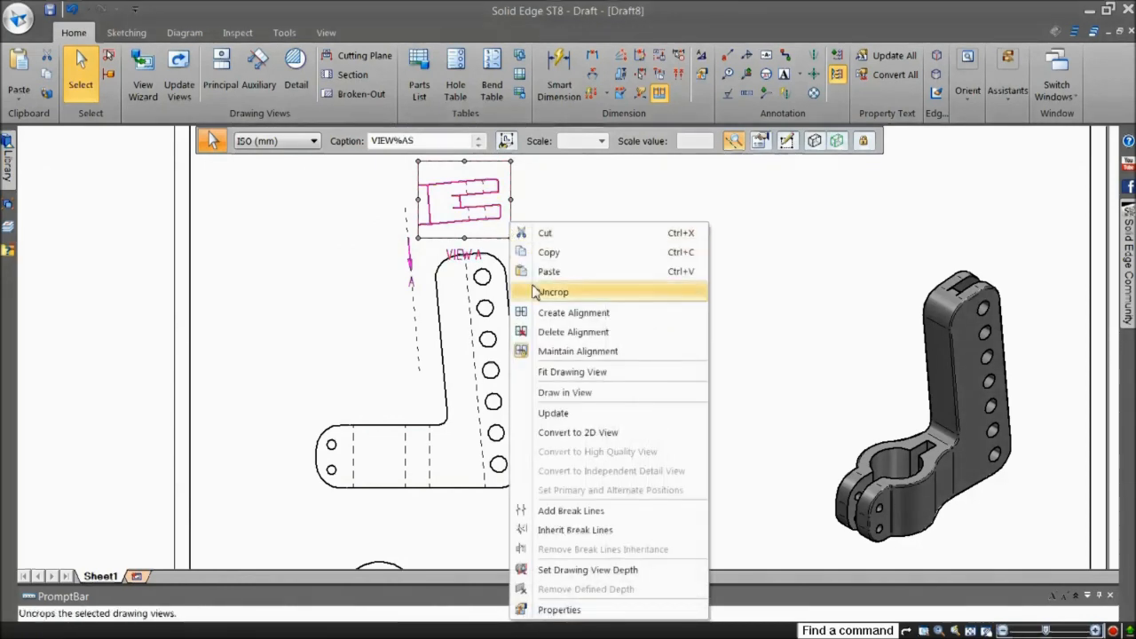
click(560, 352)
drag(486, 235, 337, 251)
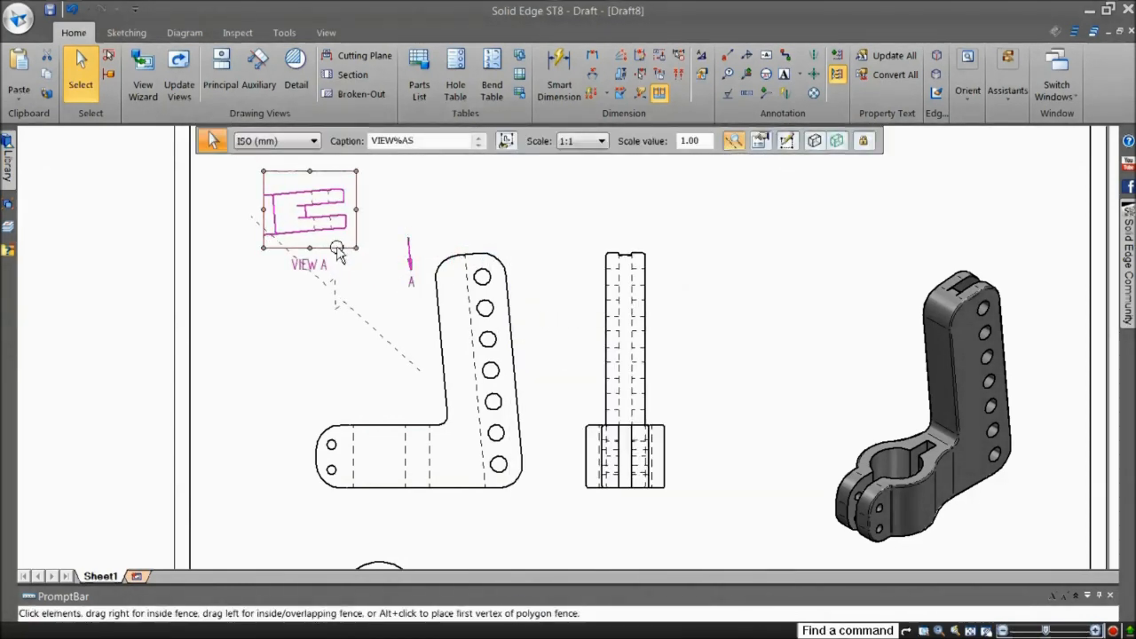
right_click(335, 239)
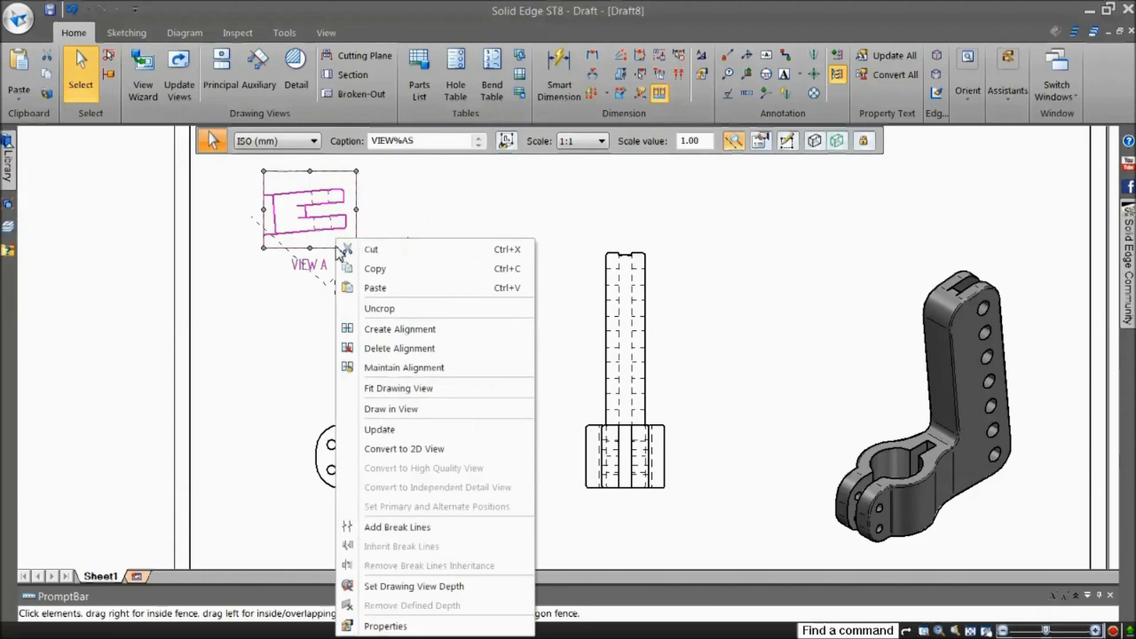
click(390, 408)
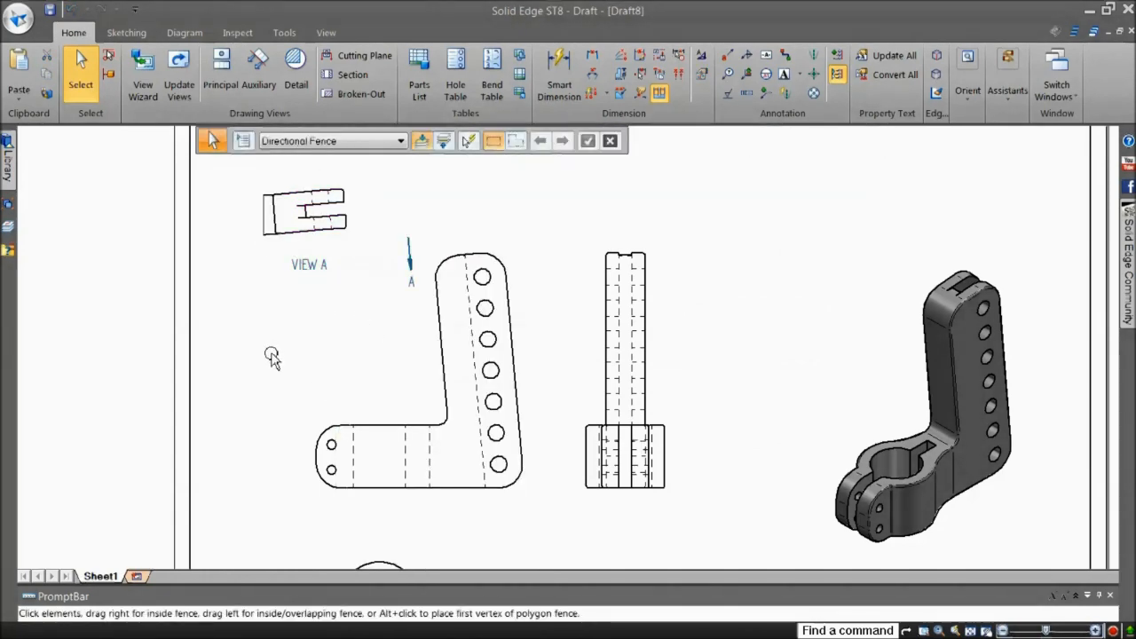
scroll(272, 356, down, 3)
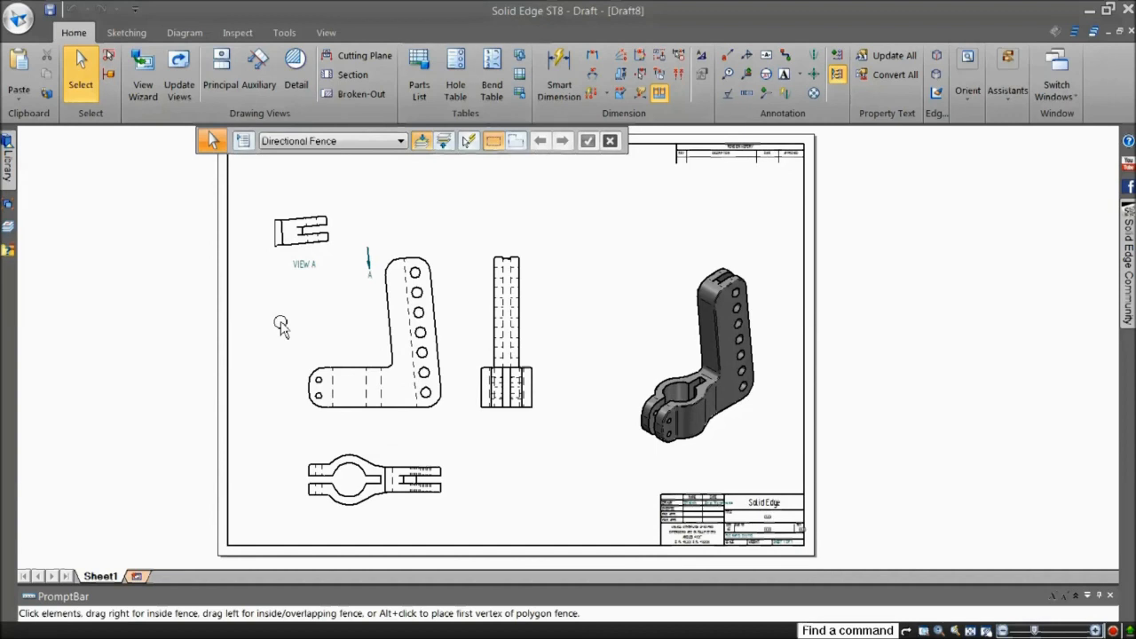
- Retrieve the model dimensions into the front view and the plan view
click(638, 96)
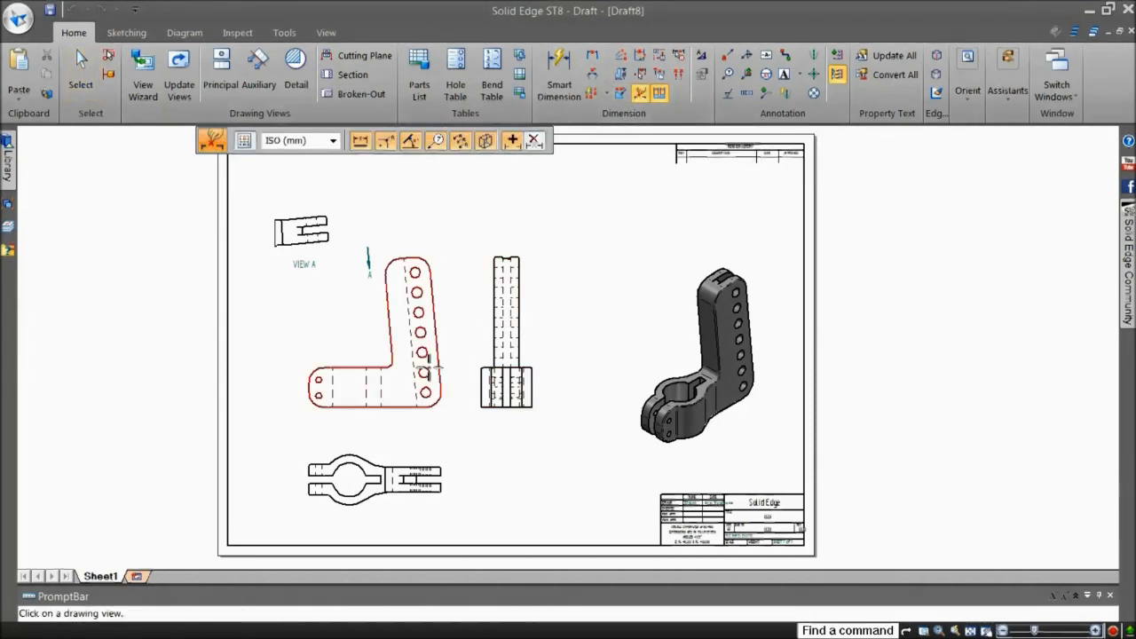
click(420, 467)
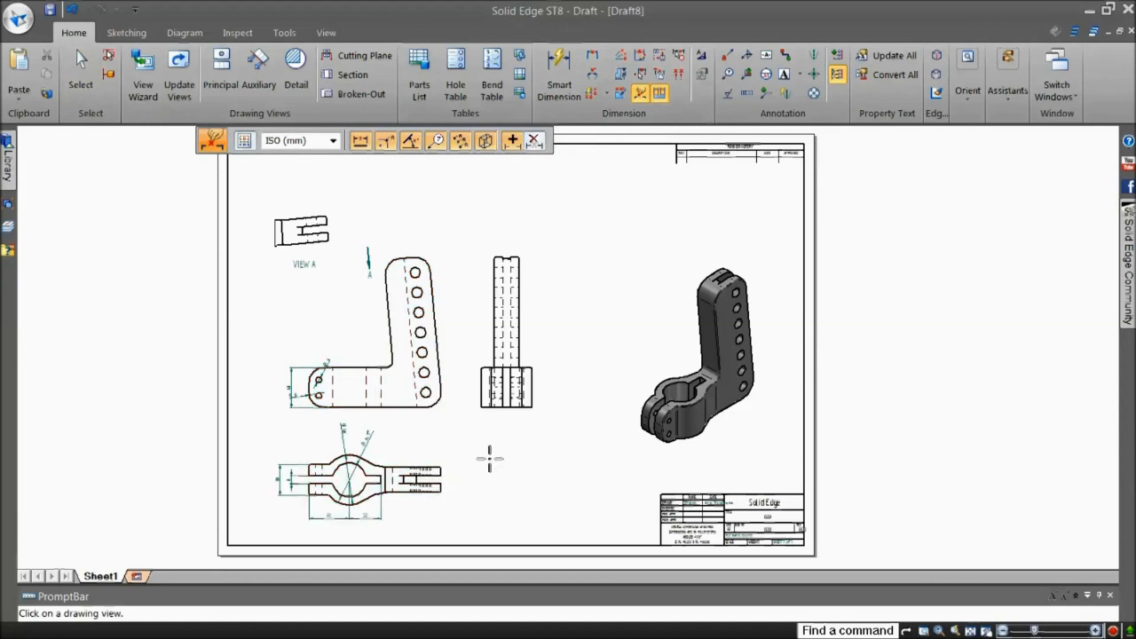
right_click(490, 458)
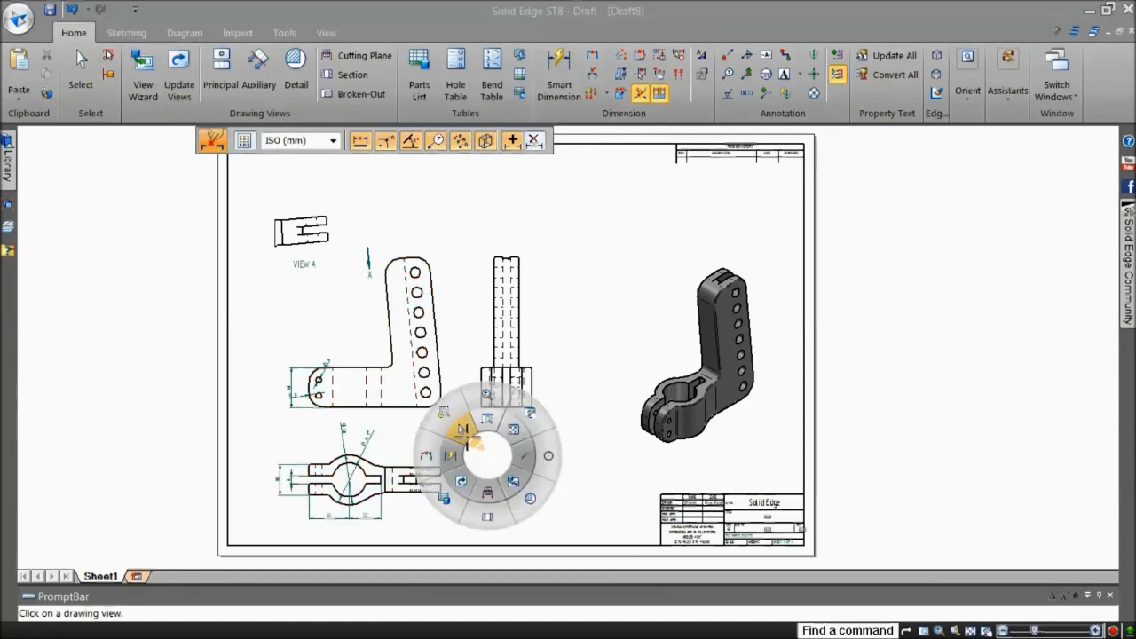
click(465, 435)
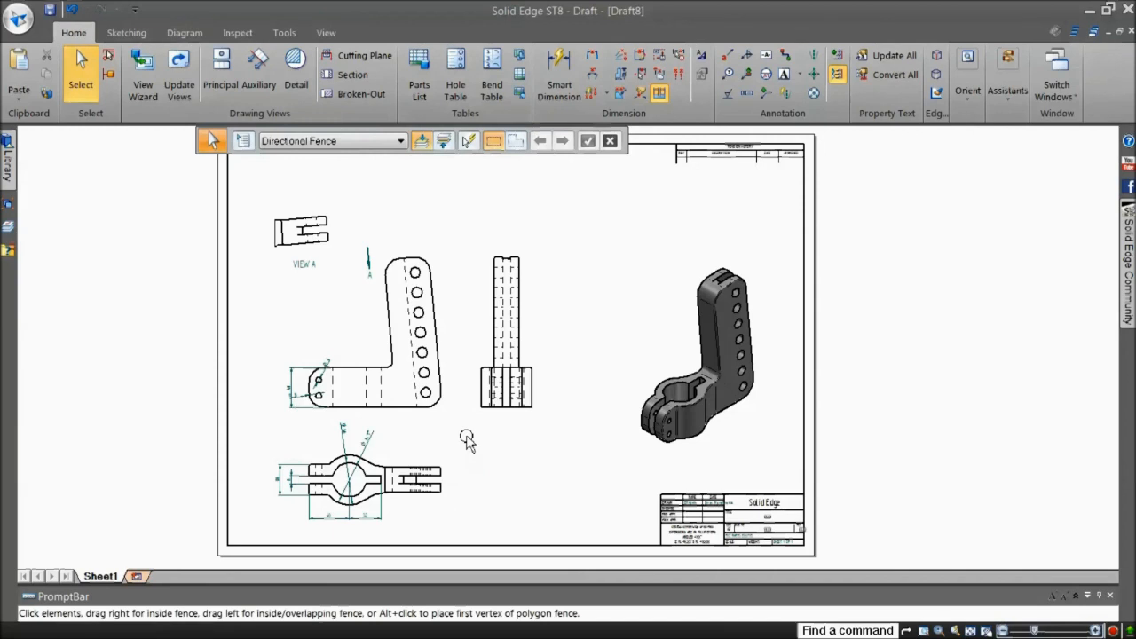
- Use Smart Dimension to dimension the side view's slot and overall widths and the fork arm's thickness in the plan view
scroll(467, 441, up, 1)
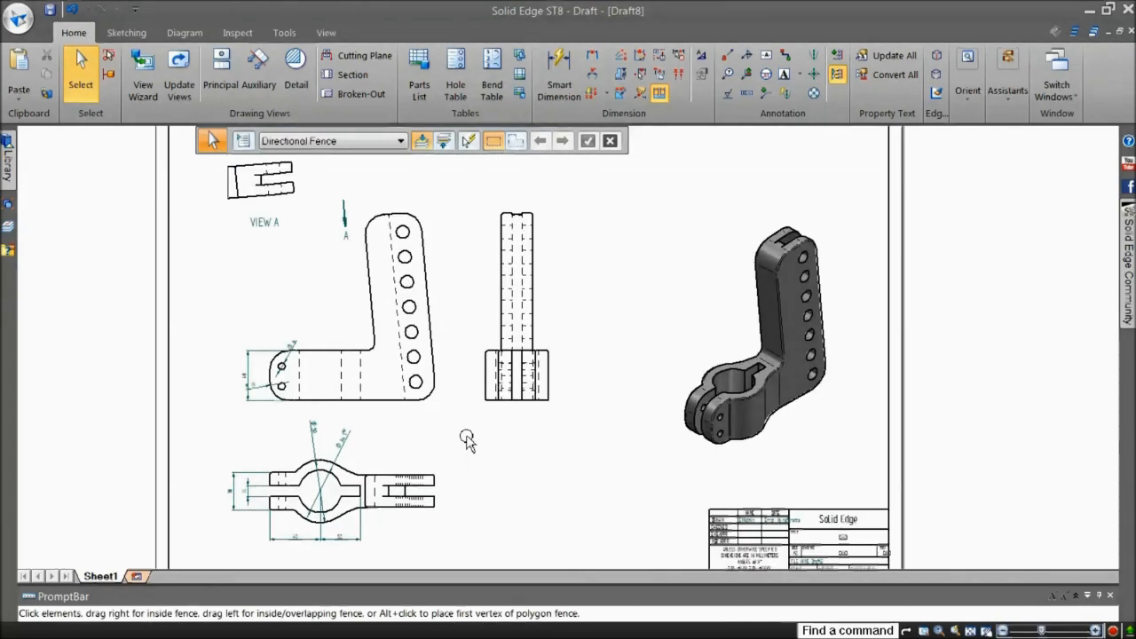
right_click(465, 439)
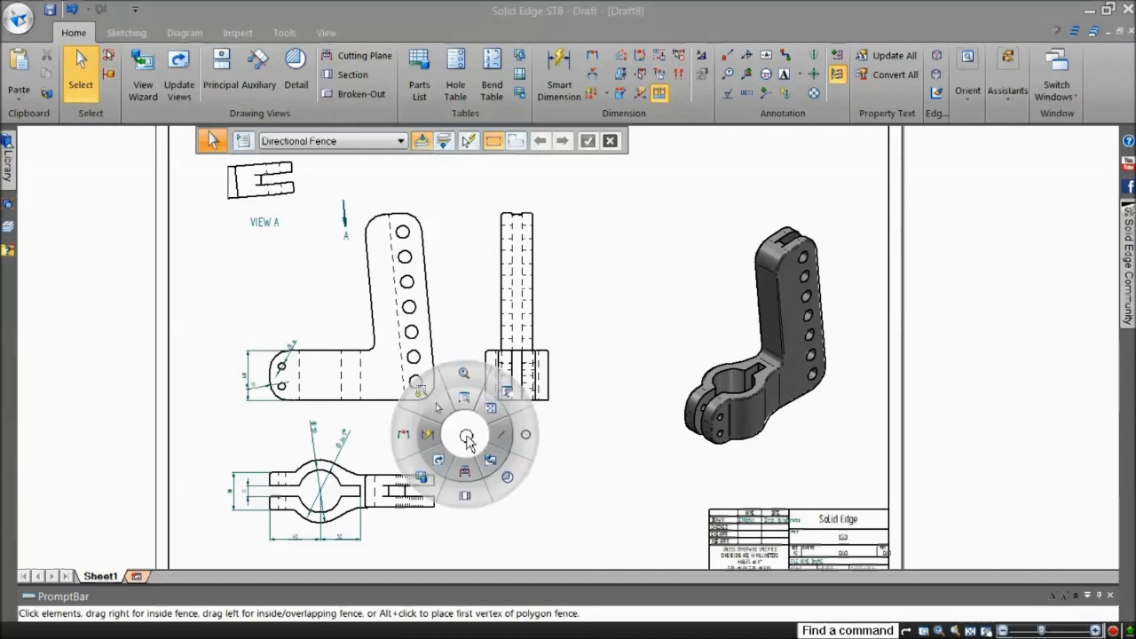
click(435, 435)
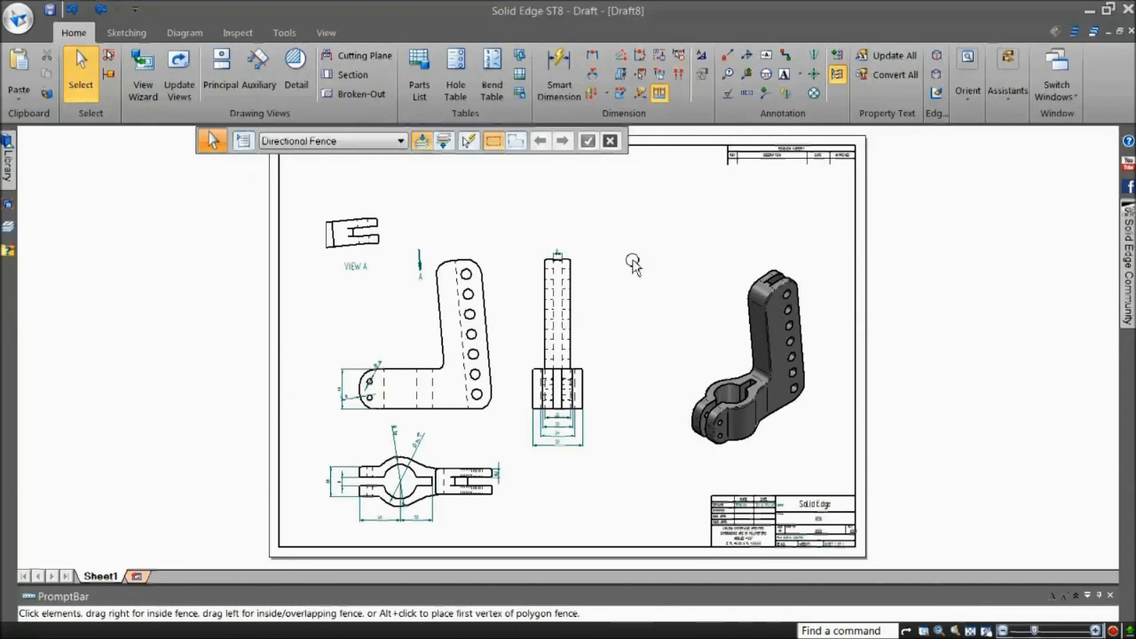
- Reposition the R 15 dimension below and to the left of the front view's rounded end
scroll(352, 430, up, 3)
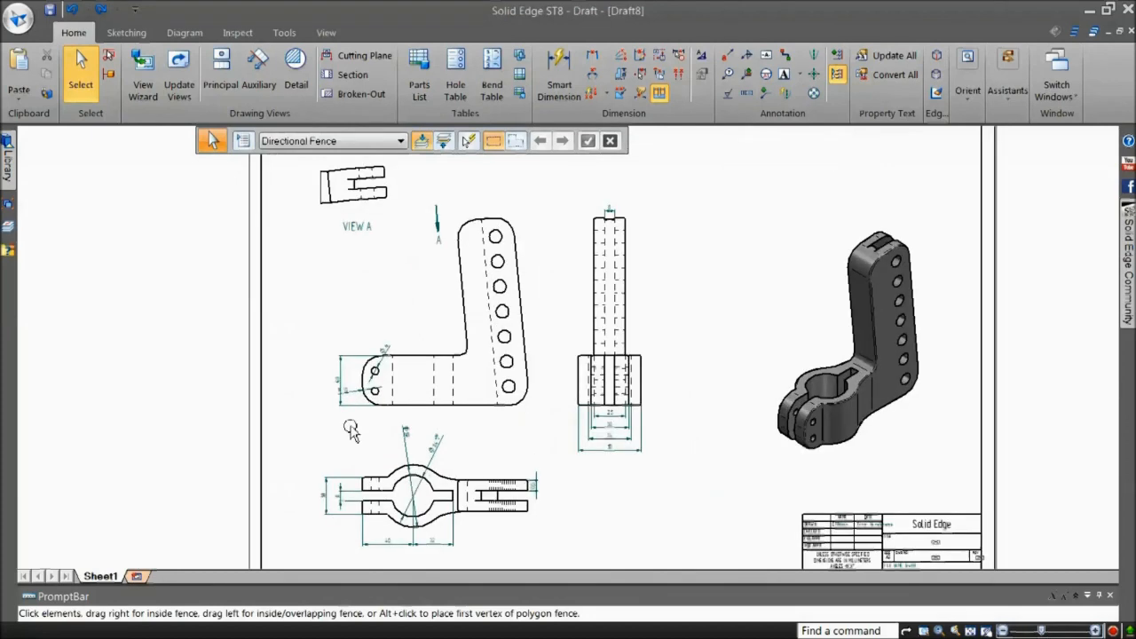
scroll(351, 430, up, 1)
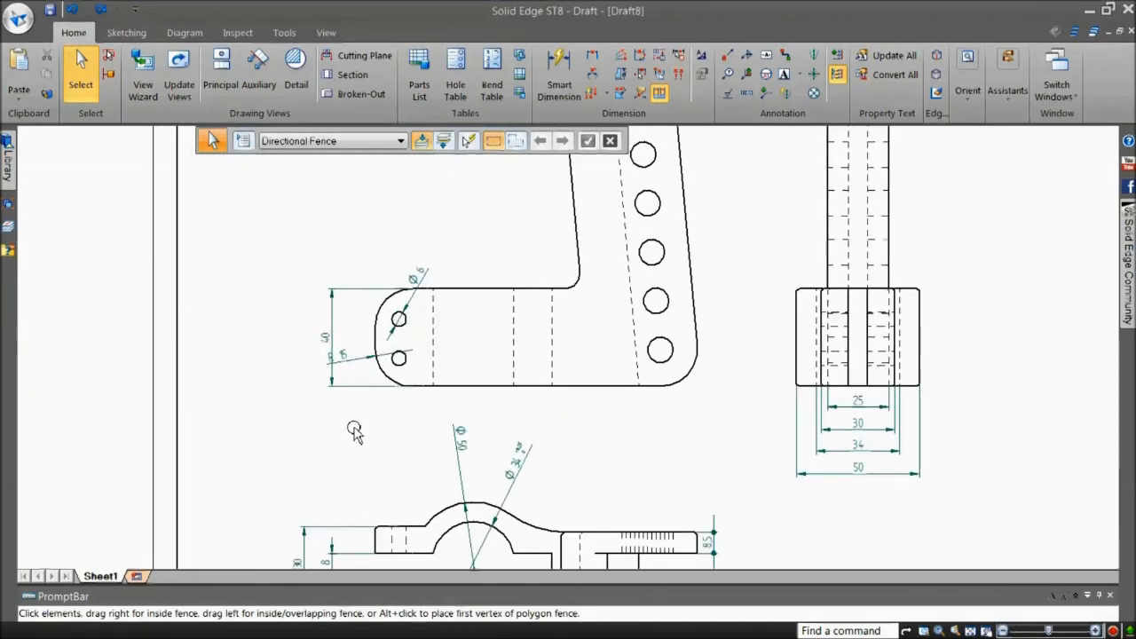
click(357, 360)
drag(341, 357, 356, 405)
- Move the viewing-plane letter A to the left of its direction arrow
middle_drag(497, 238, 477, 450)
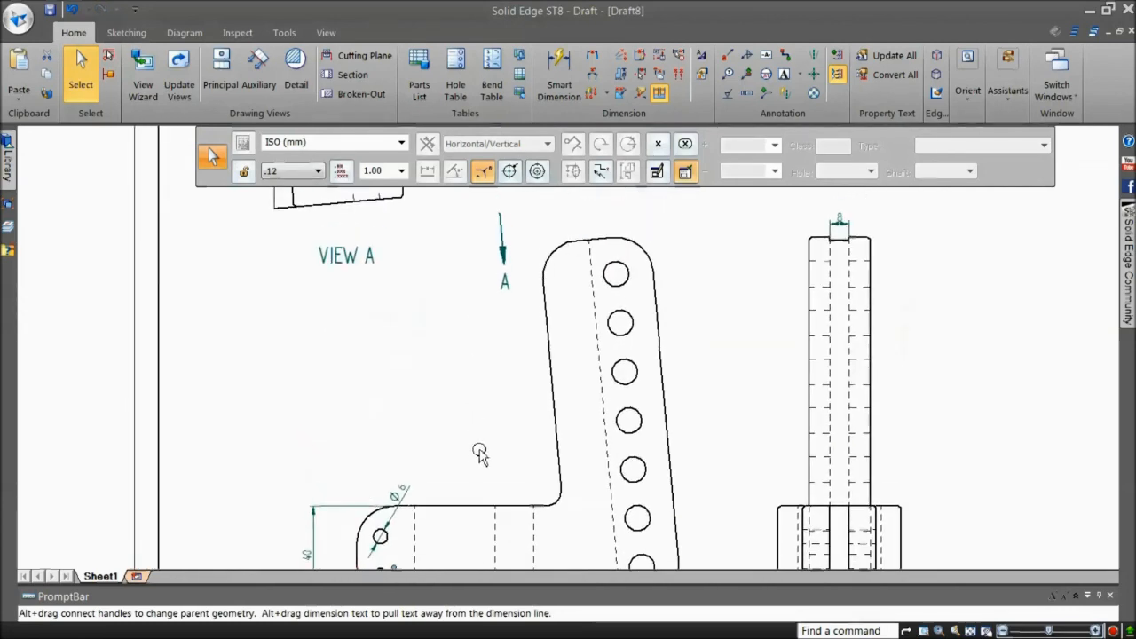
click(505, 284)
drag(506, 283, 484, 260)
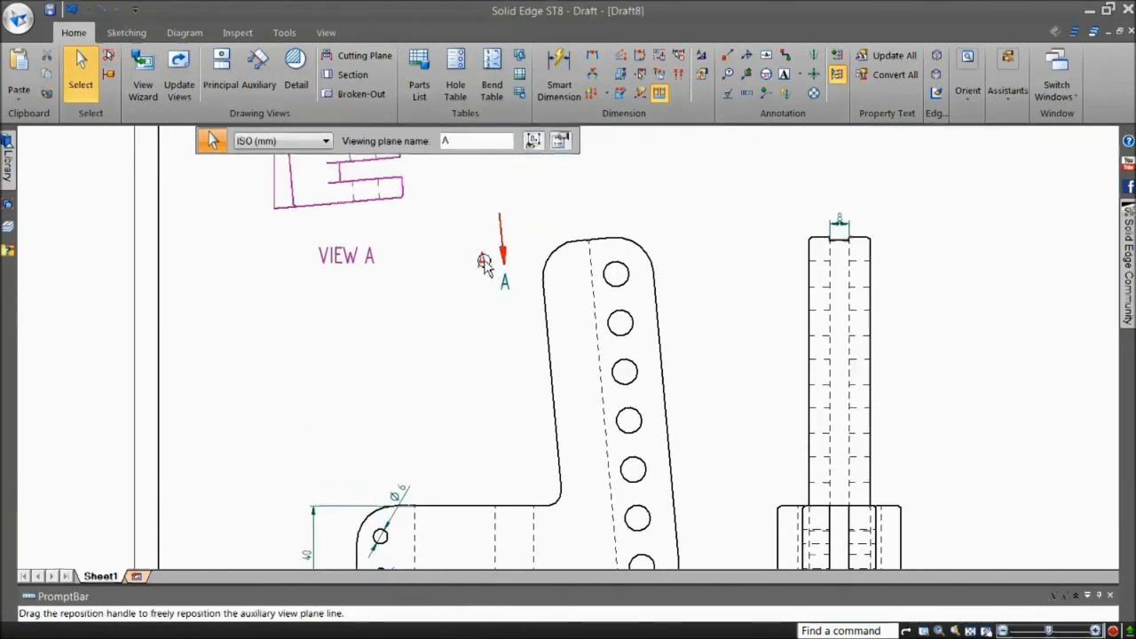
drag(483, 258, 484, 259)
- Shorten both extension lines of the front view's 40 mm height dimension, leaving gaps beside the rounded corners
click(415, 281)
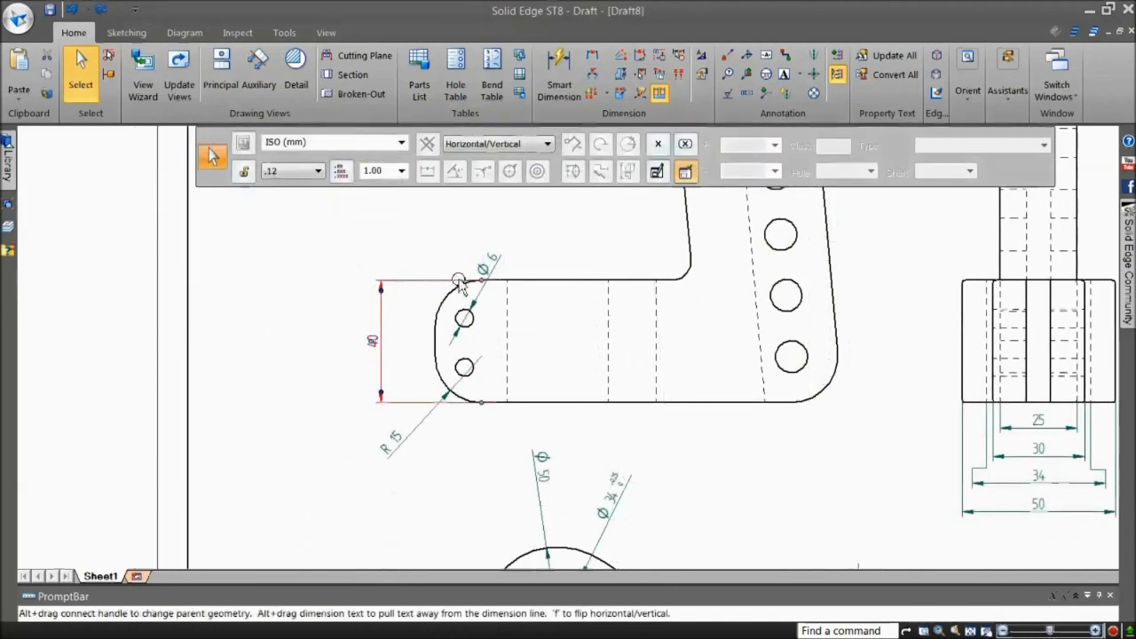
drag(482, 281, 410, 280)
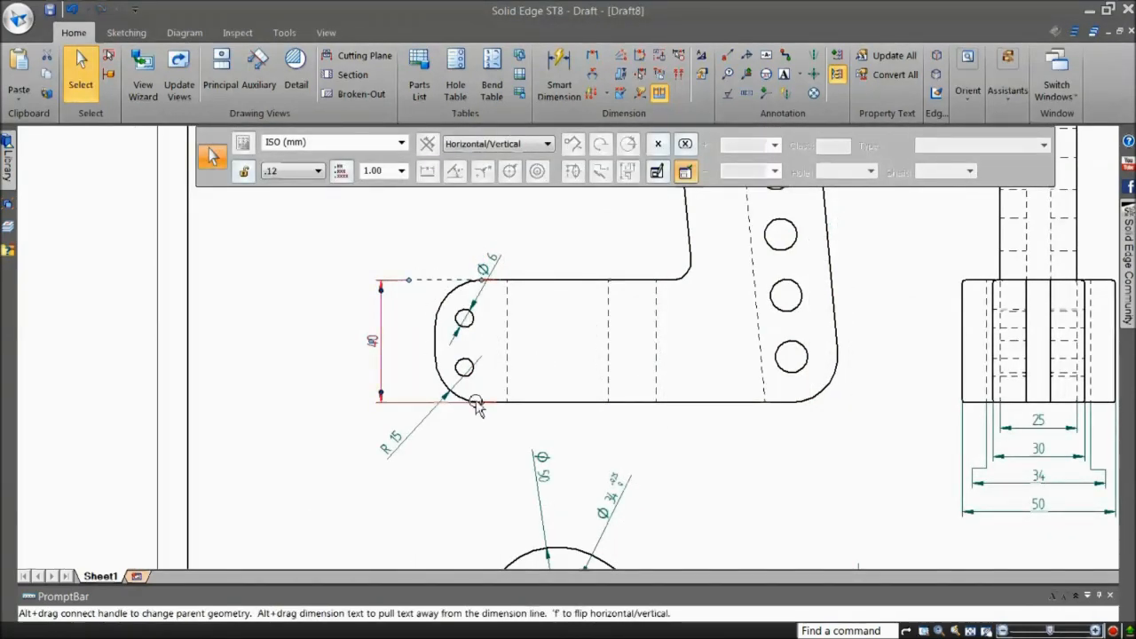
drag(482, 404, 427, 400)
drag(411, 402, 410, 402)
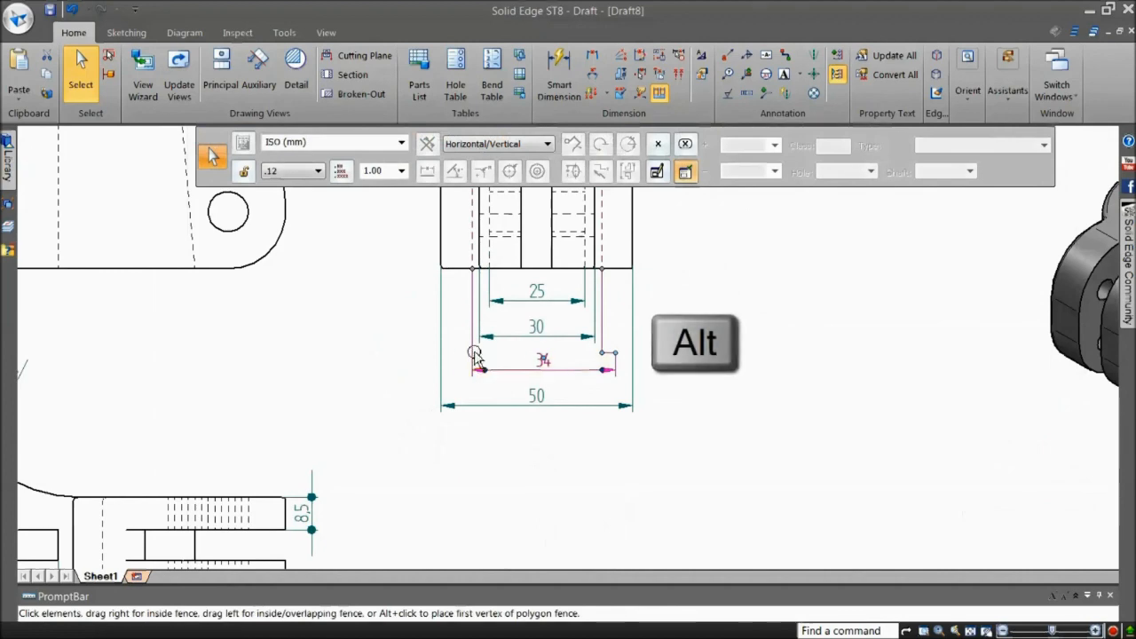
- Jog the left extension line of the side view's 34 mm dimension outward and adjust the arrow terminators of the 8 mm slot dimension
mouse_move(475, 354)
alt+mouse_down()
mouse_move(444, 355)
mouse_move(454, 353)
alt+mouse_up()
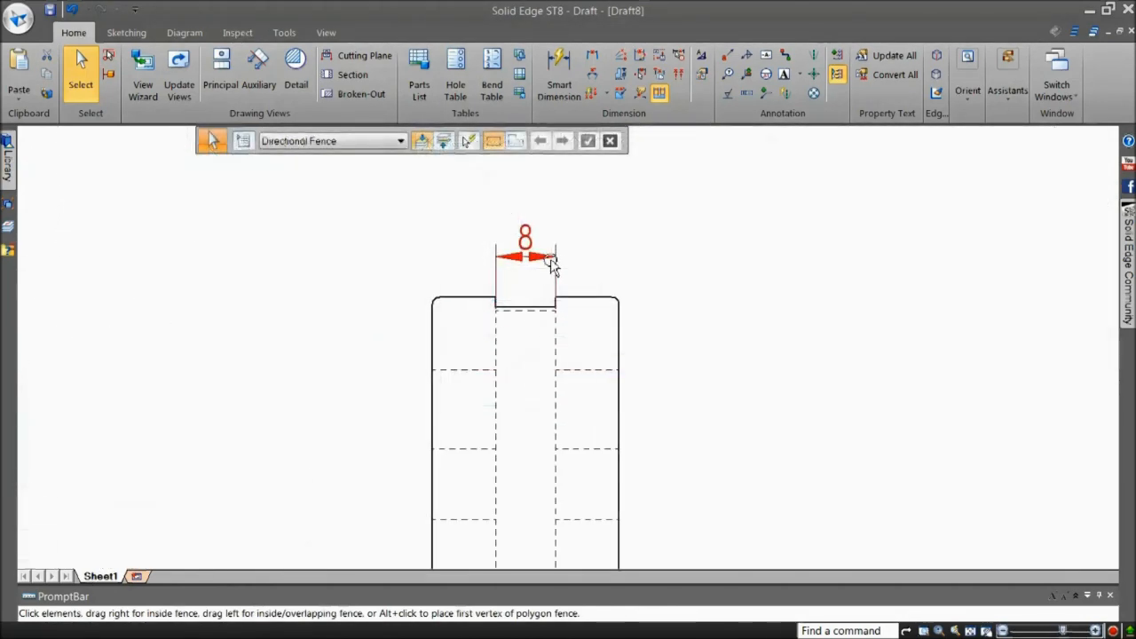
click(550, 260)
click(550, 257)
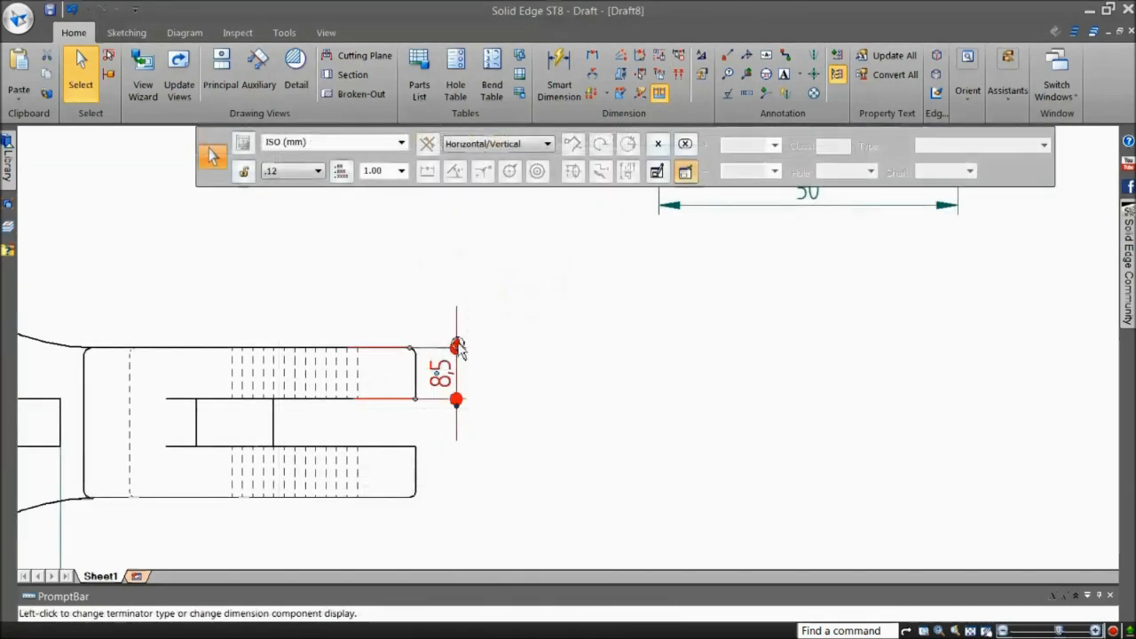
- Change the dot terminators of the plan view's 8.5 mm dimension to filled arrows
click(456, 346)
mouse_move(494, 361)
click(519, 424)
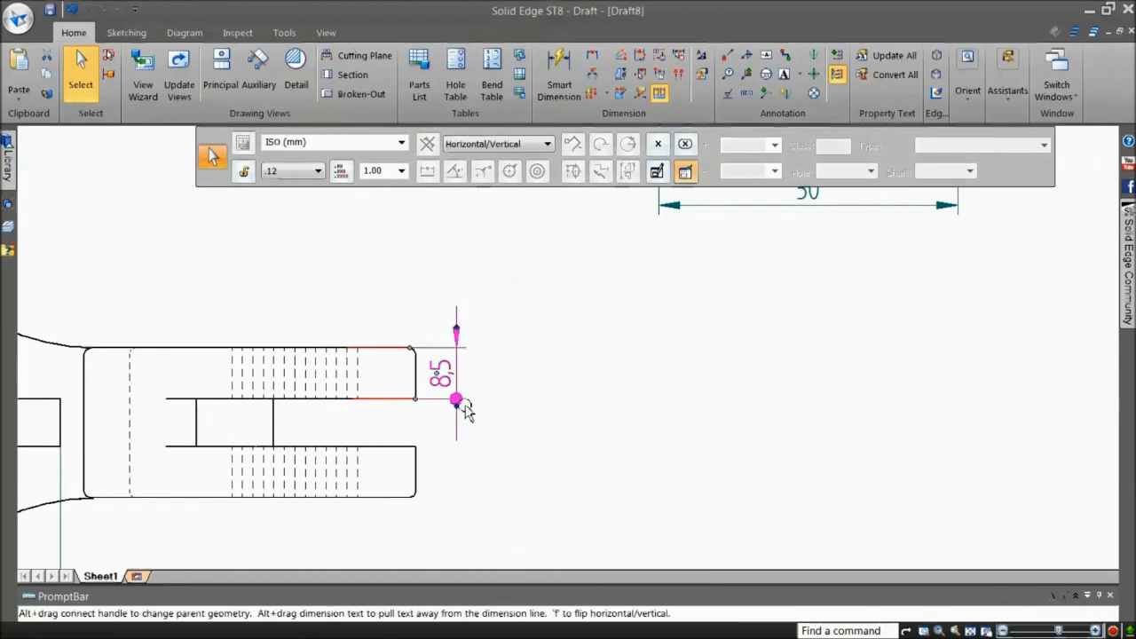
click(458, 401)
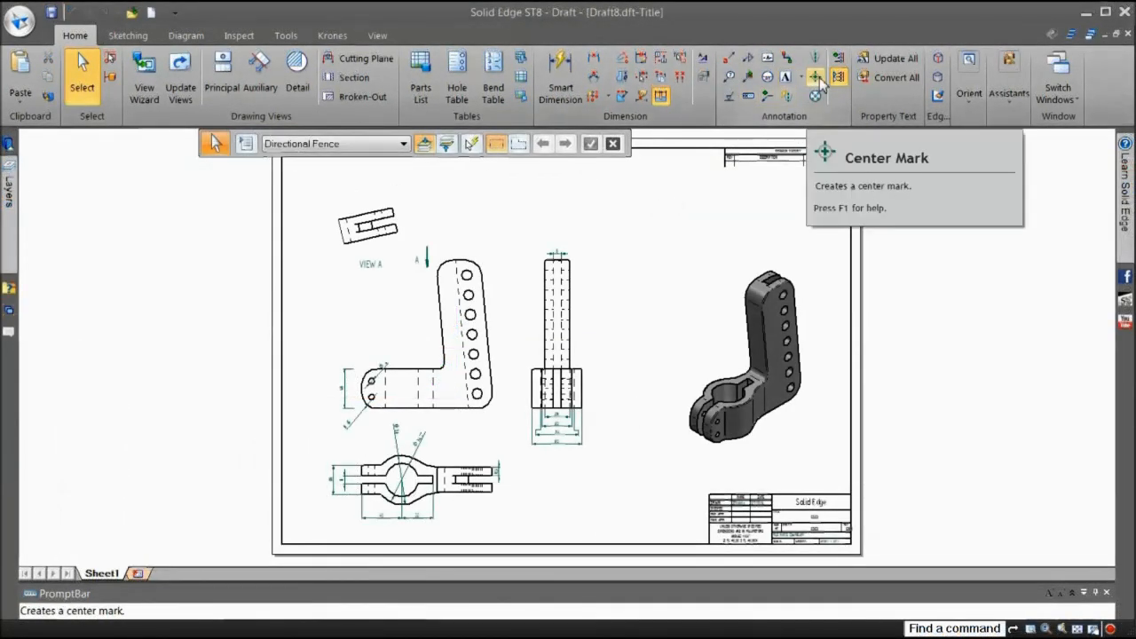
- Add center marks to all seven holes in the front view's upright arm, aligned to the arm's slanted hidden line as dimension axis
click(818, 77)
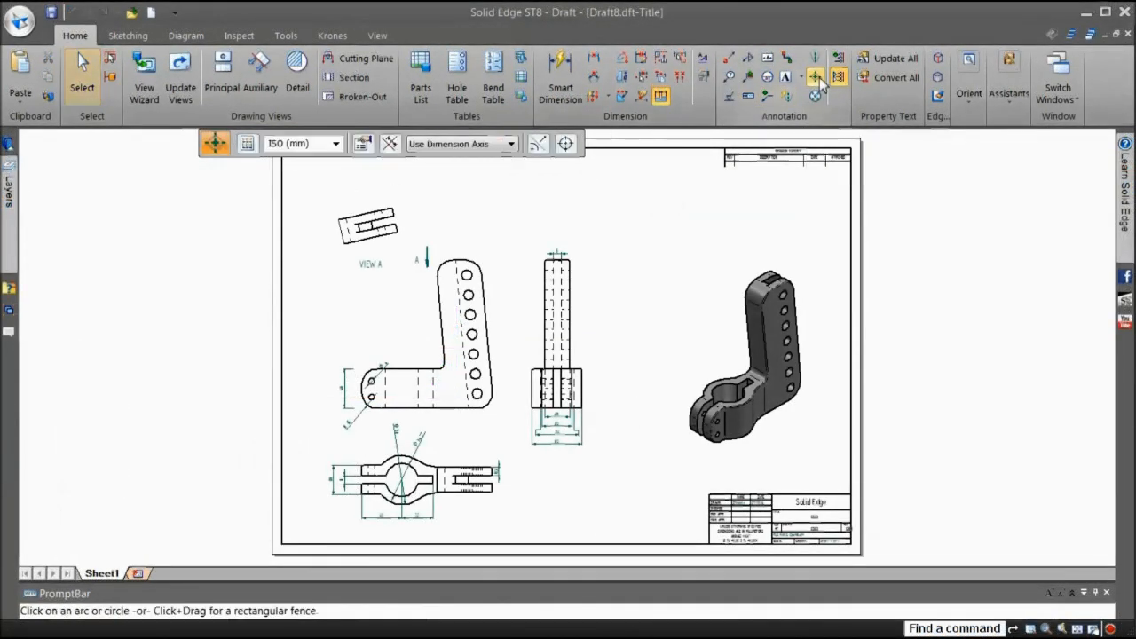
scroll(498, 352, up, 2)
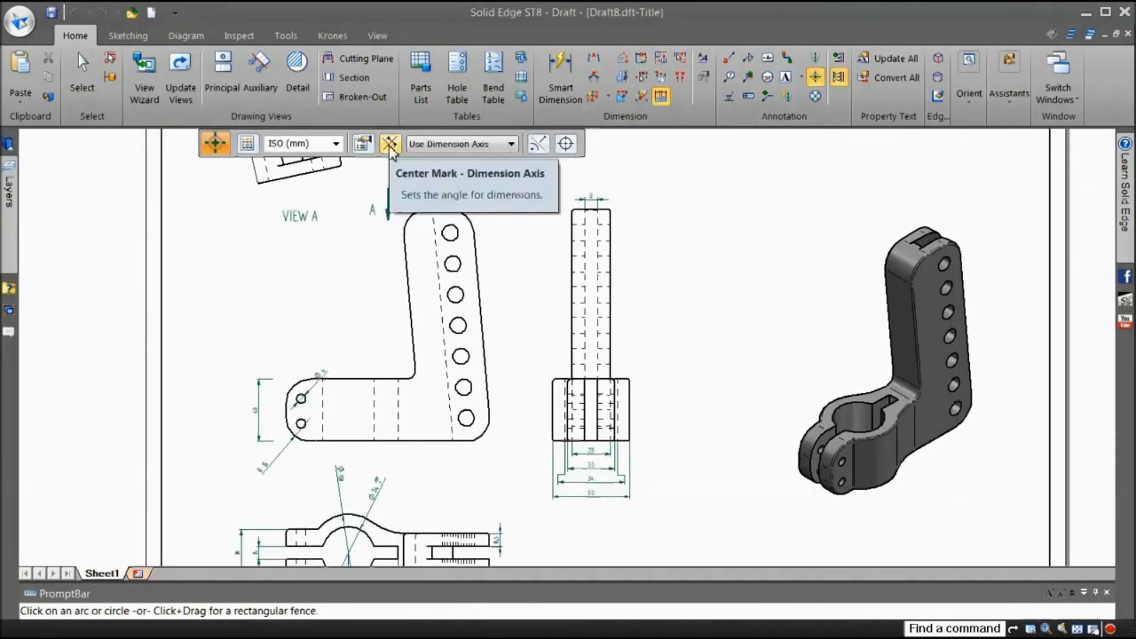
click(389, 147)
click(437, 289)
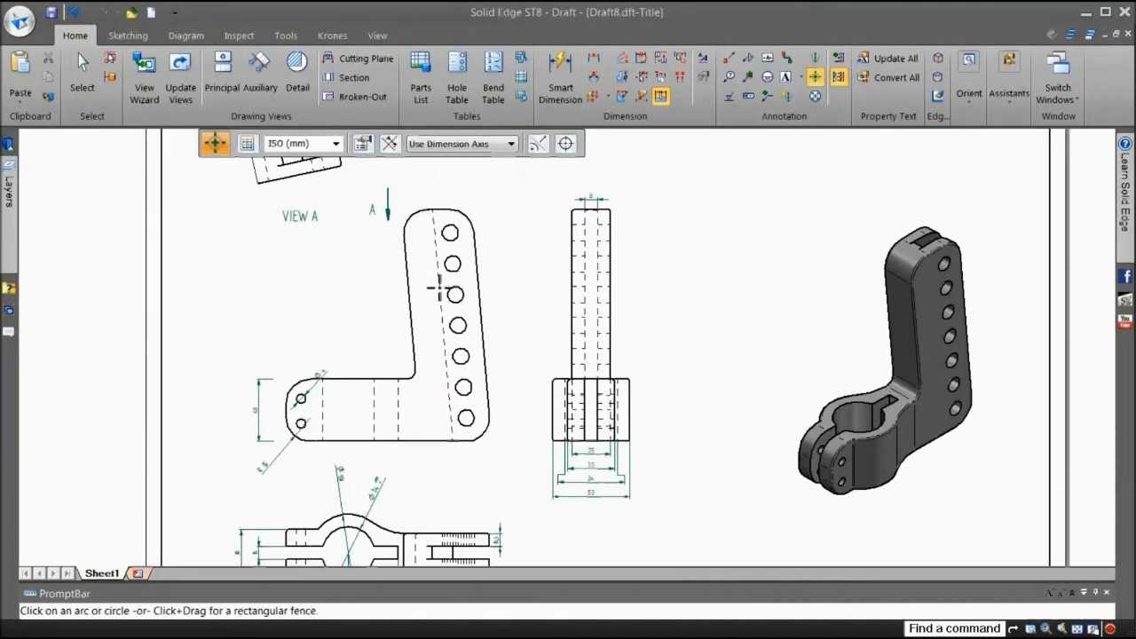
scroll(434, 259, up, 1)
drag(440, 179, 504, 505)
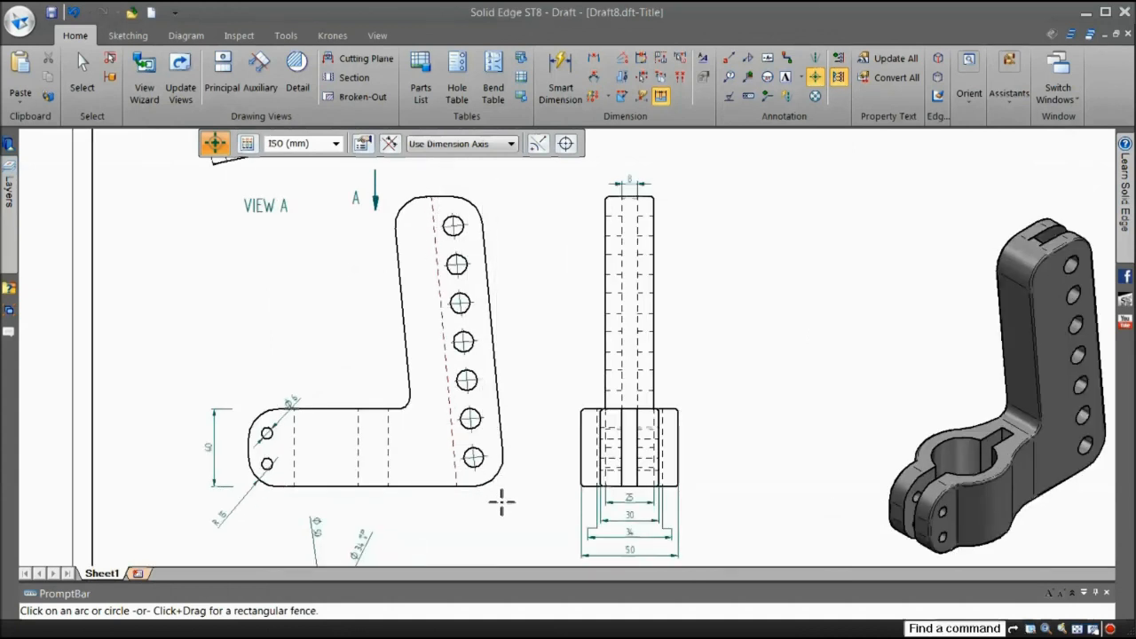
right_drag(535, 492, 514, 471)
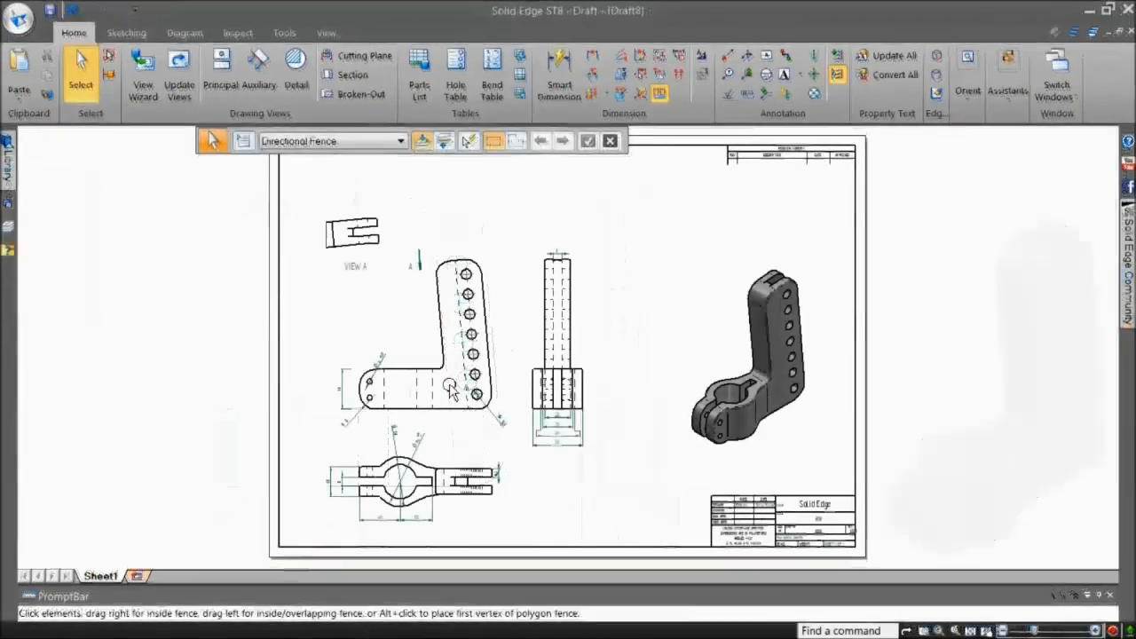
- Copy the TYP text from the 6 mm hole dimension to the 10.5 mm hole dimension in the front view
scroll(450, 391, up, 4)
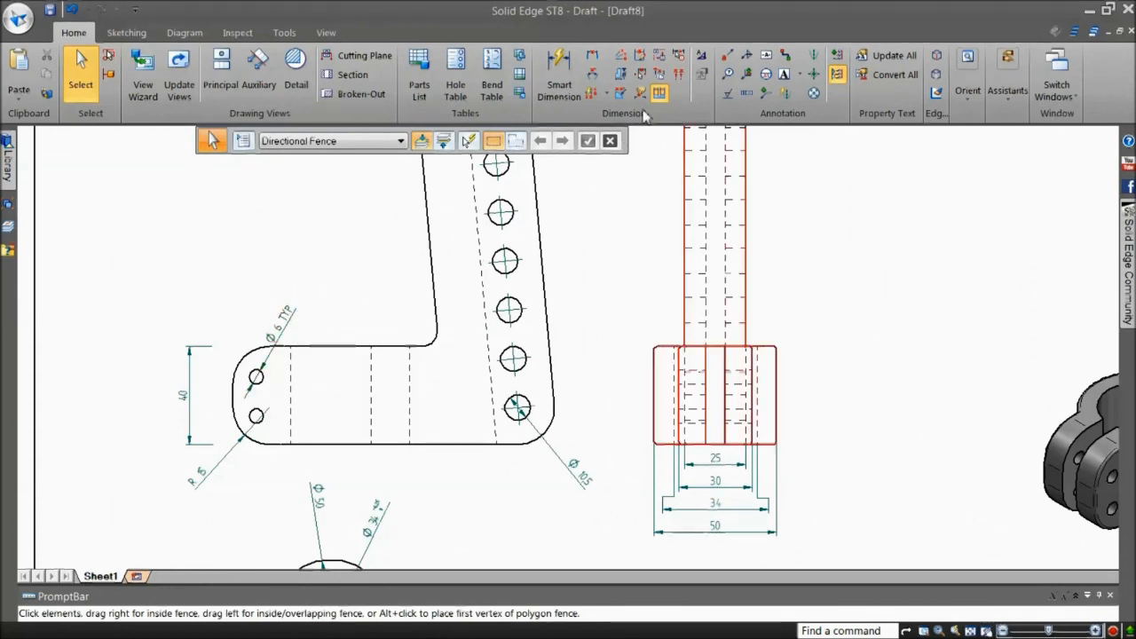
click(658, 77)
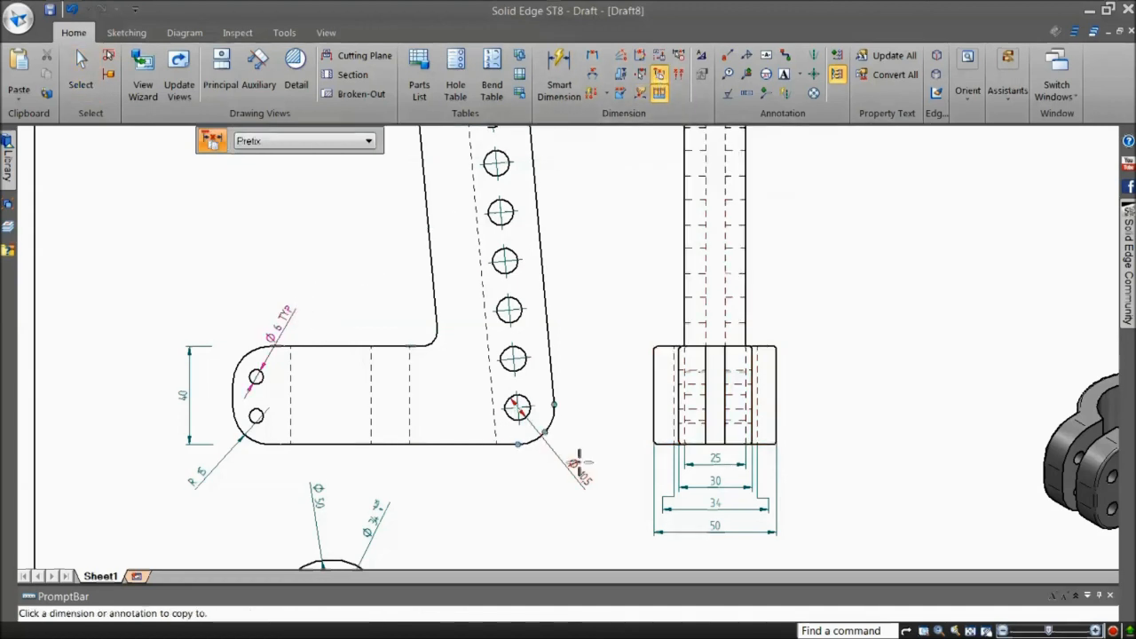
click(580, 465)
right_drag(541, 505, 507, 475)
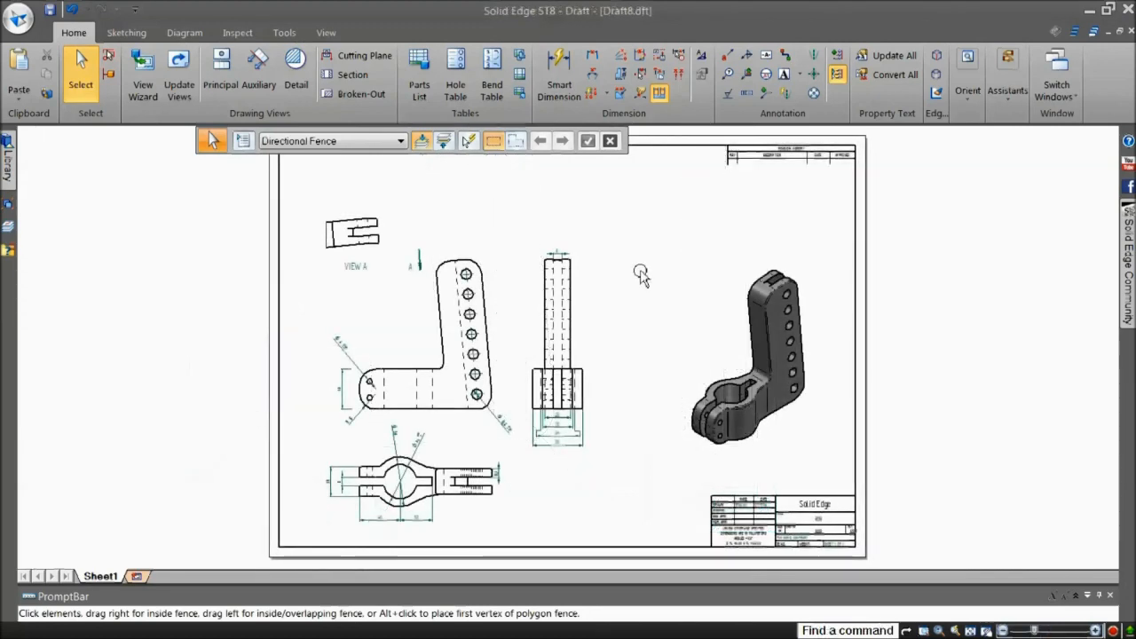
- Create a circular 2:1 detail view of the front view's two-hole clamp end and place it above the isometric view, beside the side view
scroll(586, 298, up, 1)
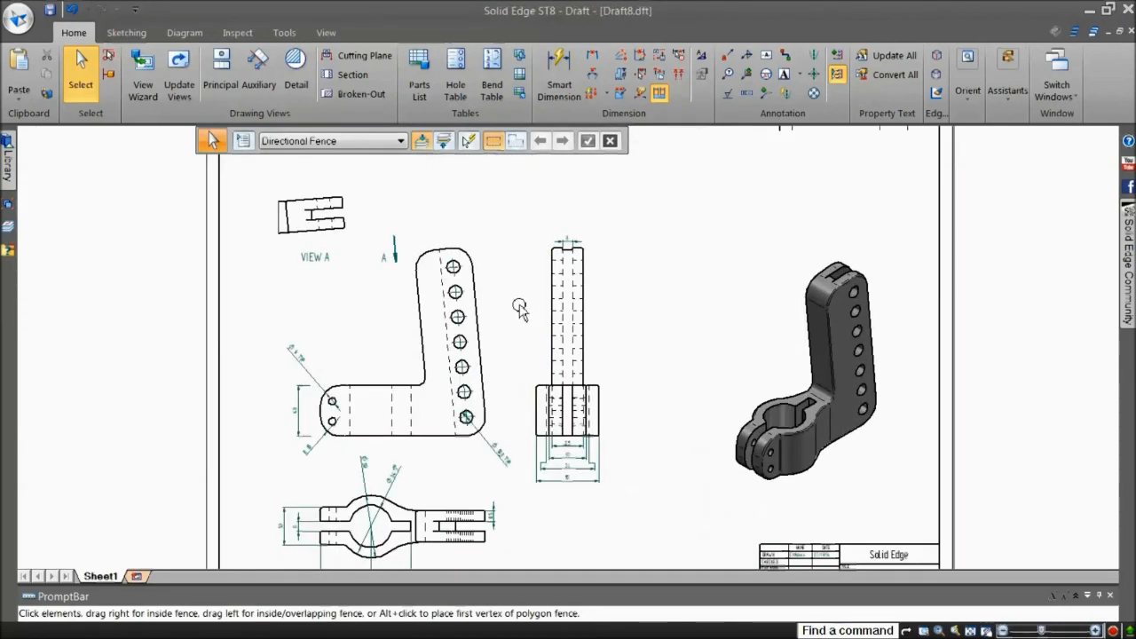
click(305, 88)
click(334, 404)
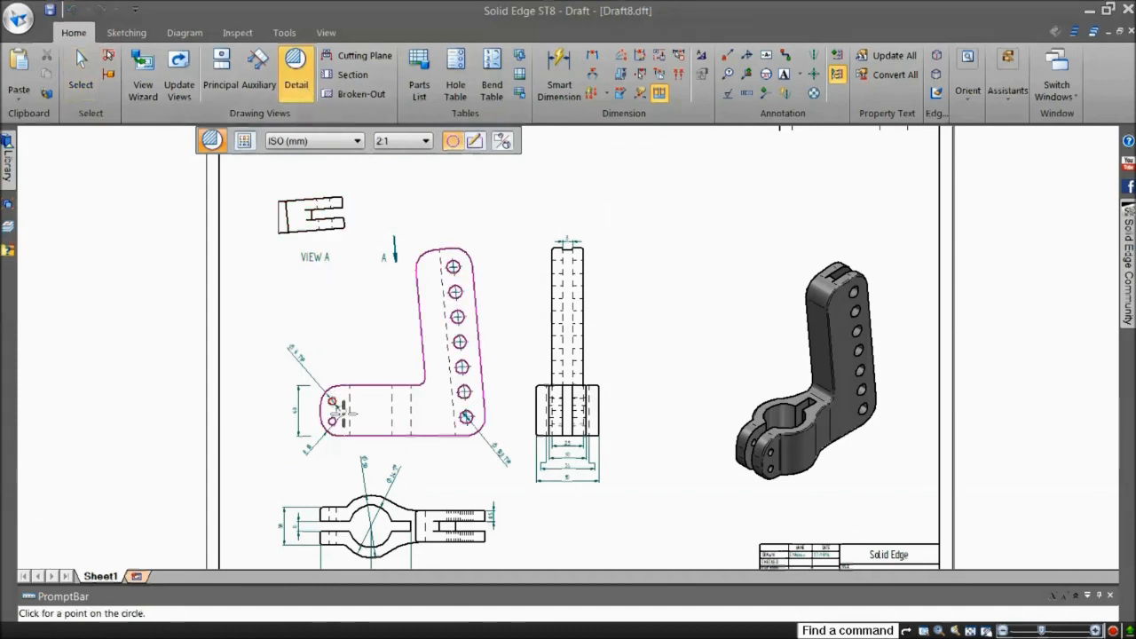
click(365, 436)
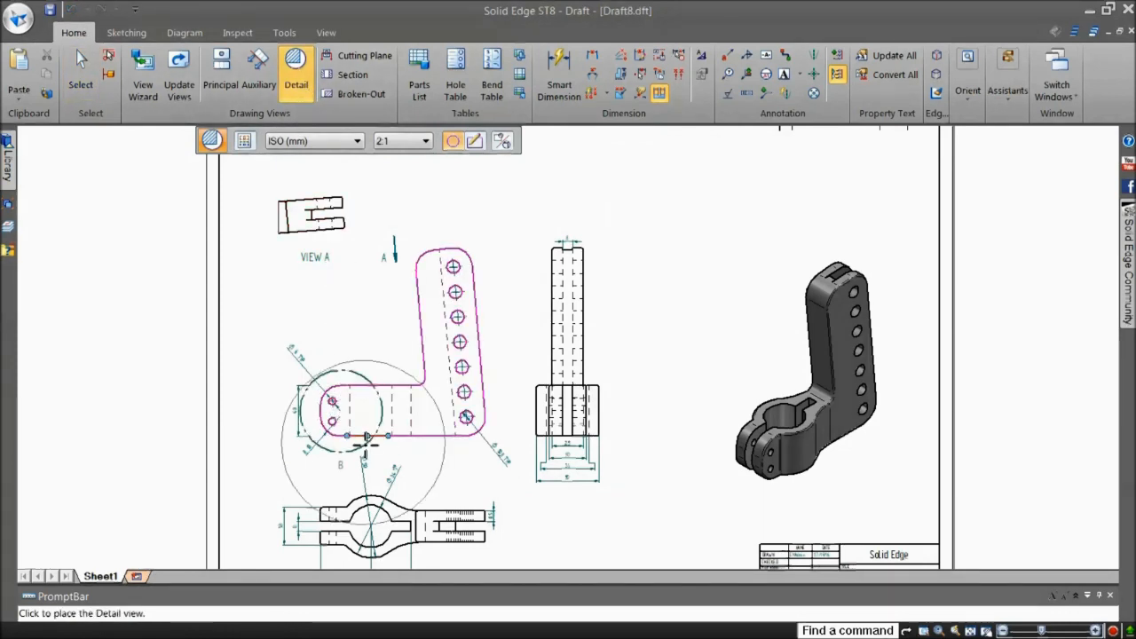
scroll(681, 254, down, 2)
scroll(682, 253, up, 2)
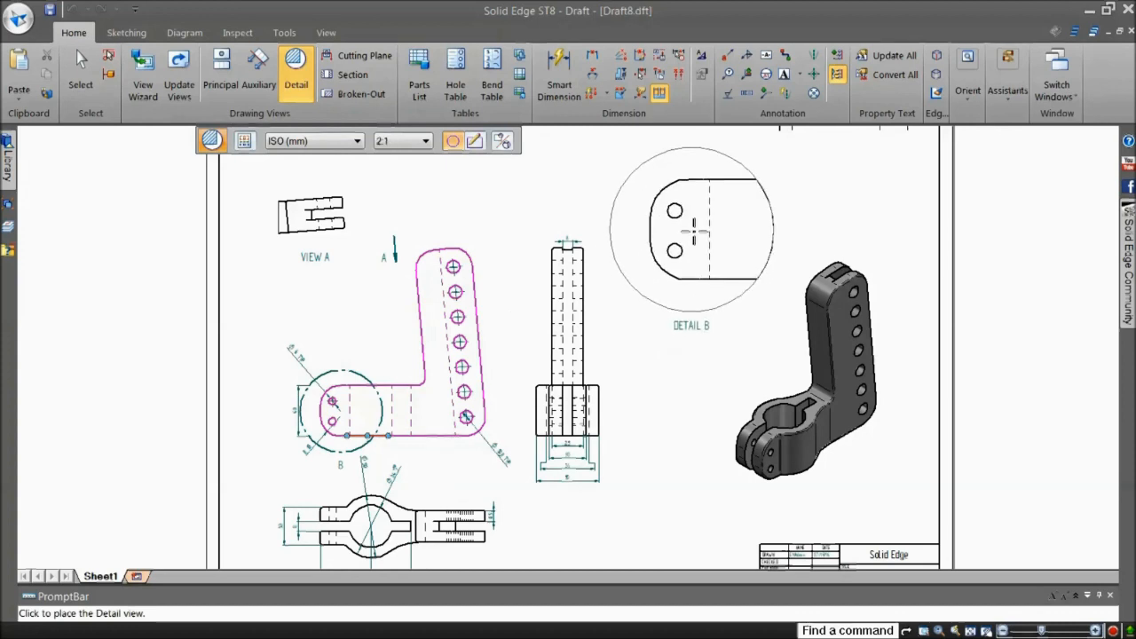
click(694, 226)
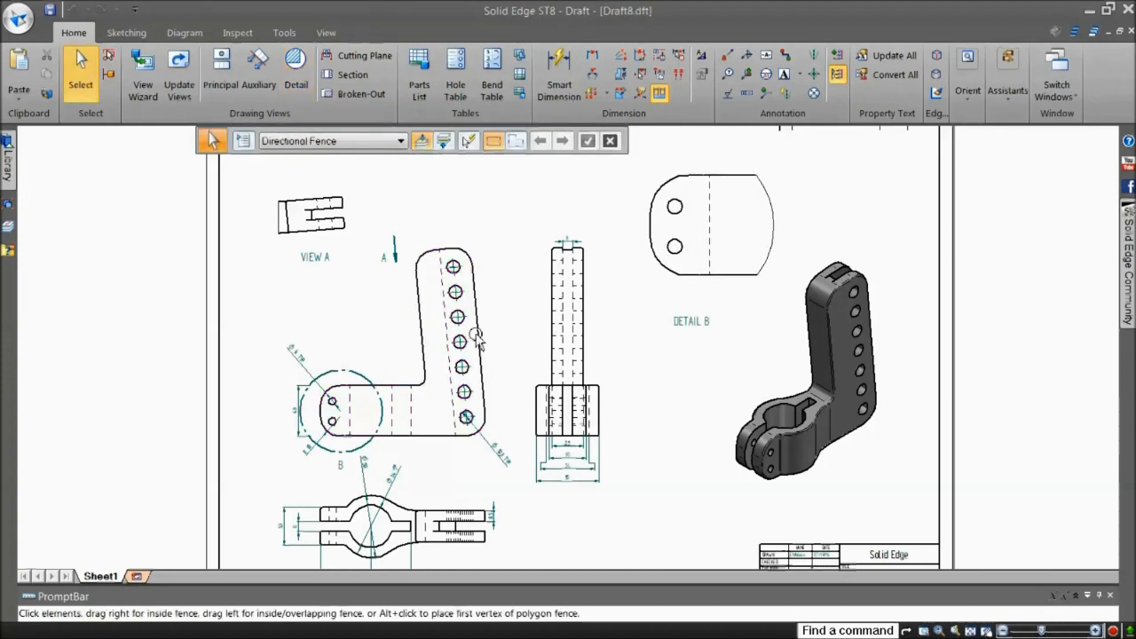
- Reposition the detail envelope B on the front view so its circle sits slightly further right around the clamp end
click(365, 373)
drag(365, 373, 386, 373)
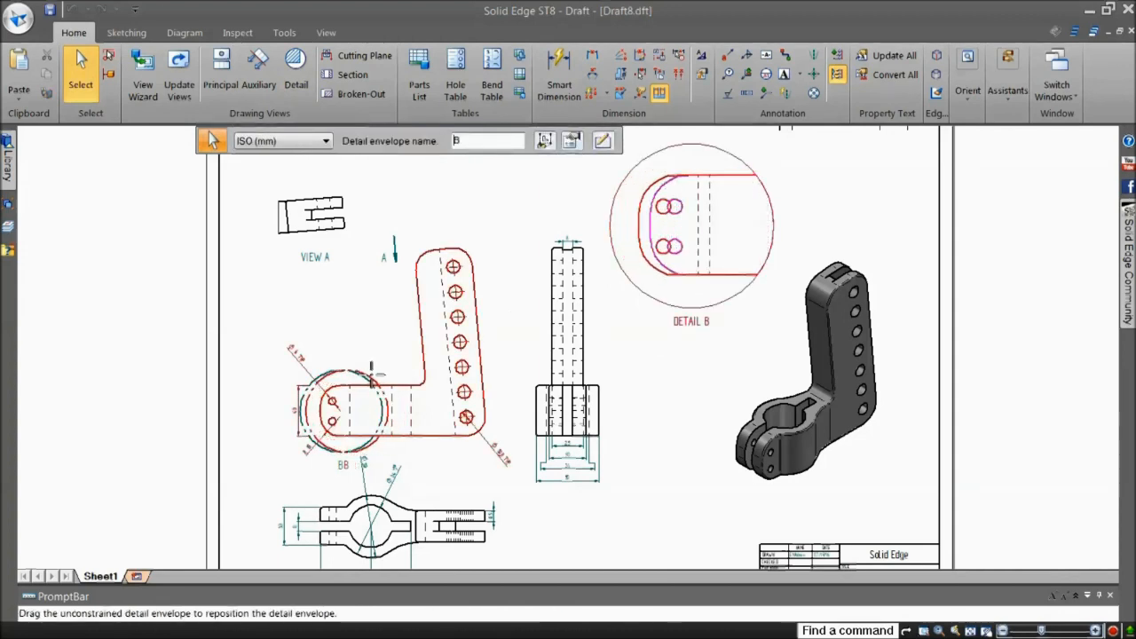
drag(371, 367, 371, 375)
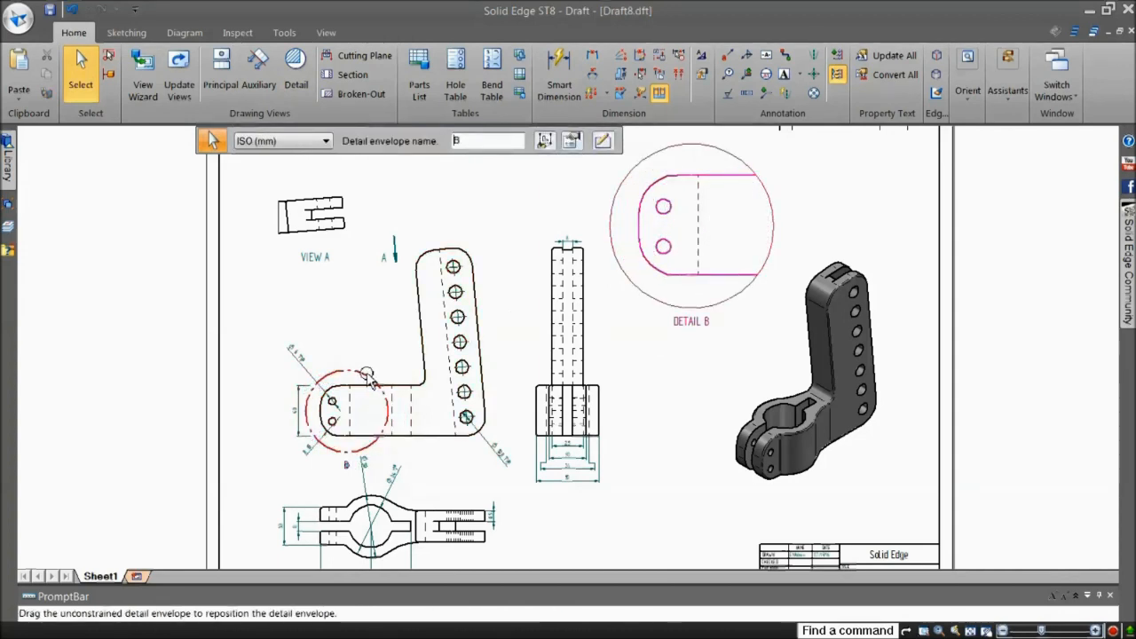
drag(367, 376, 364, 396)
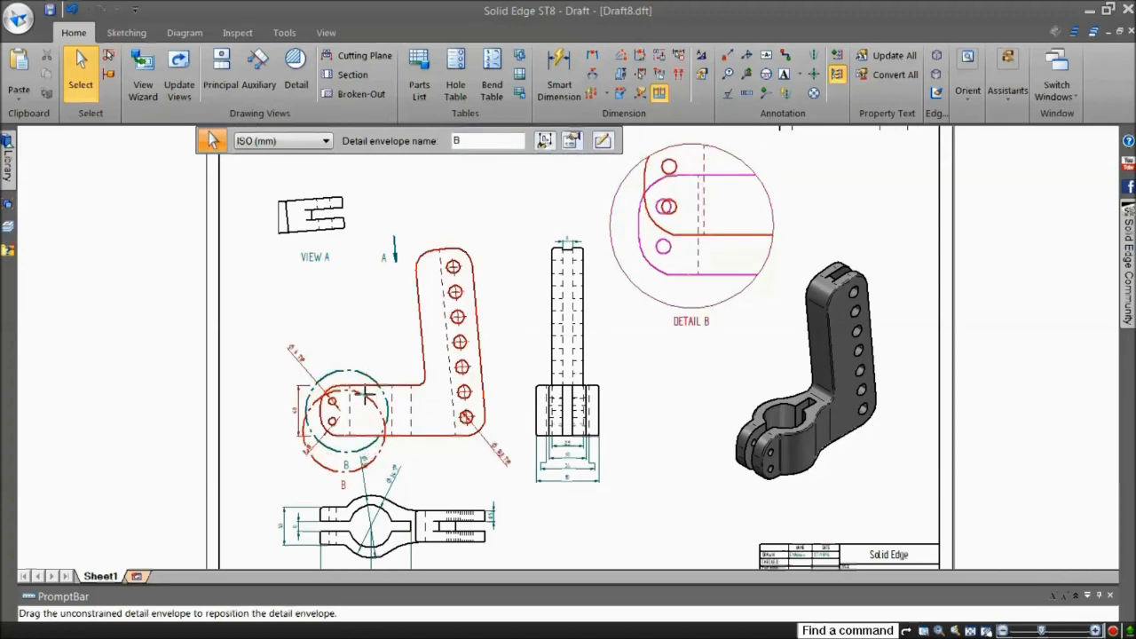
drag(364, 396, 364, 393)
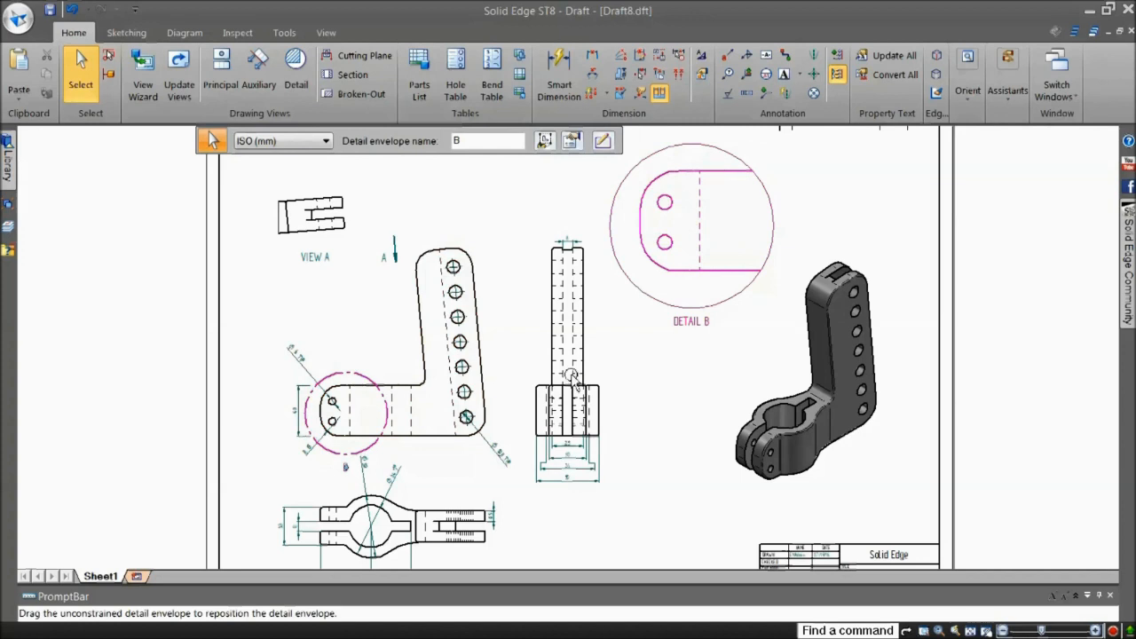
key(Escape)
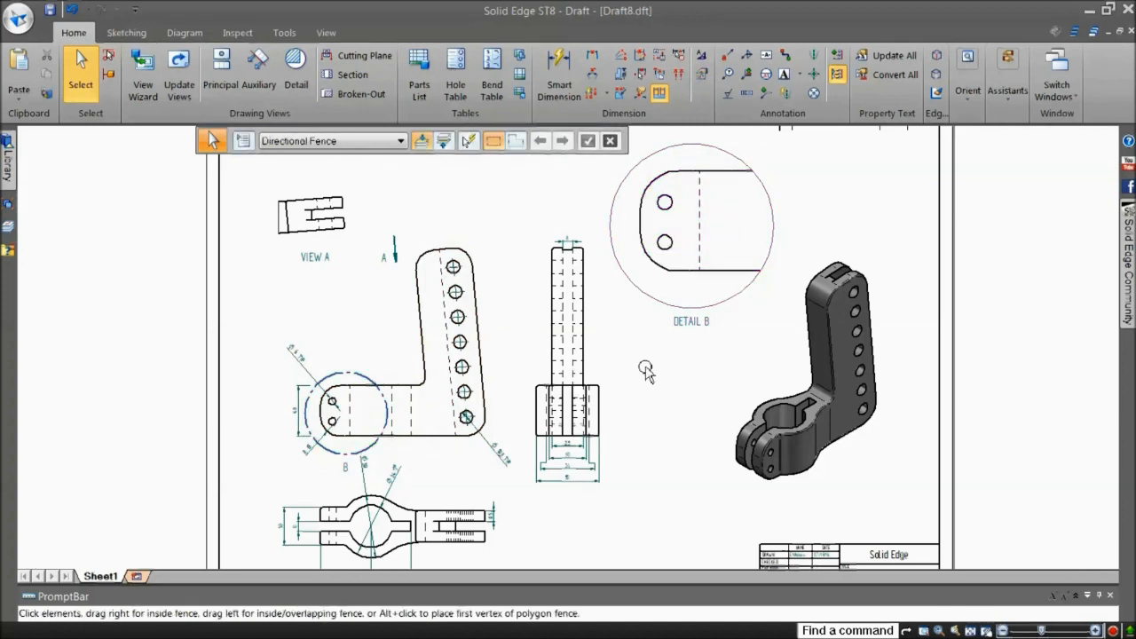
- Reattach the 6 mm TYP hole dimension to the upper hole in Detail B and place its text outside the detail circle
scroll(646, 372, up, 3)
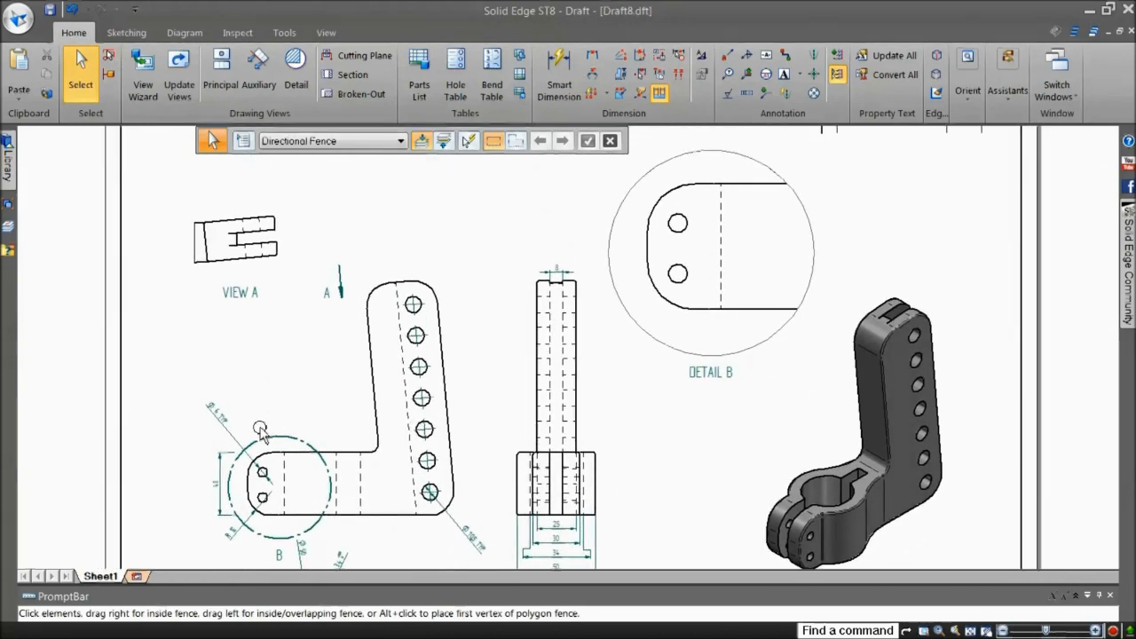
click(238, 449)
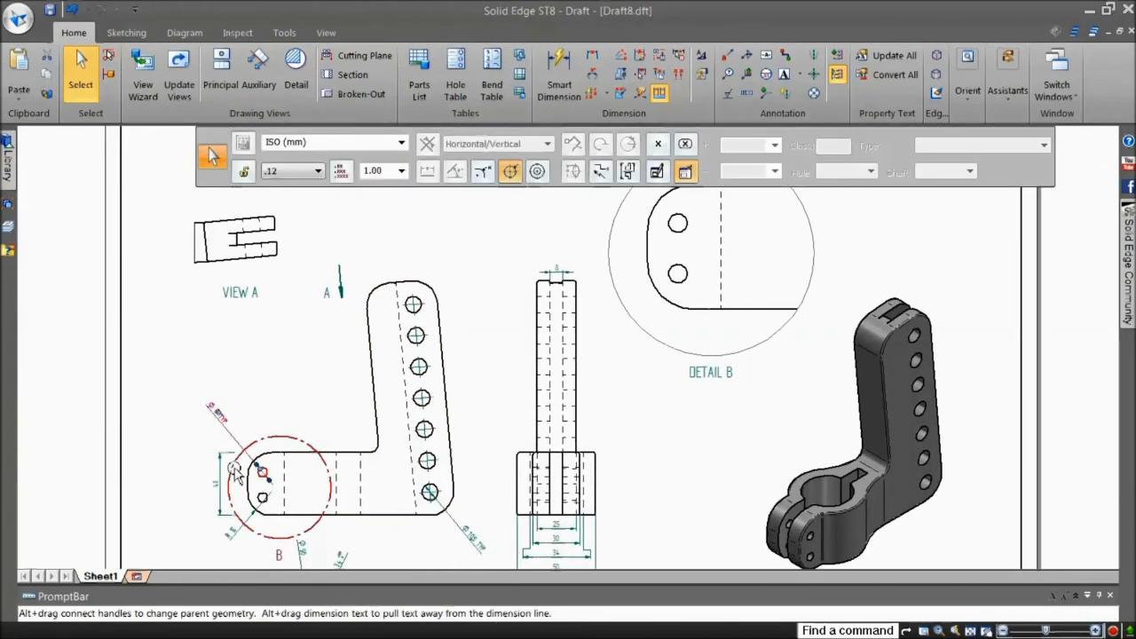
alt+drag(261, 467, 677, 224)
click(630, 398)
click(623, 281)
drag(624, 280, 600, 232)
click(645, 373)
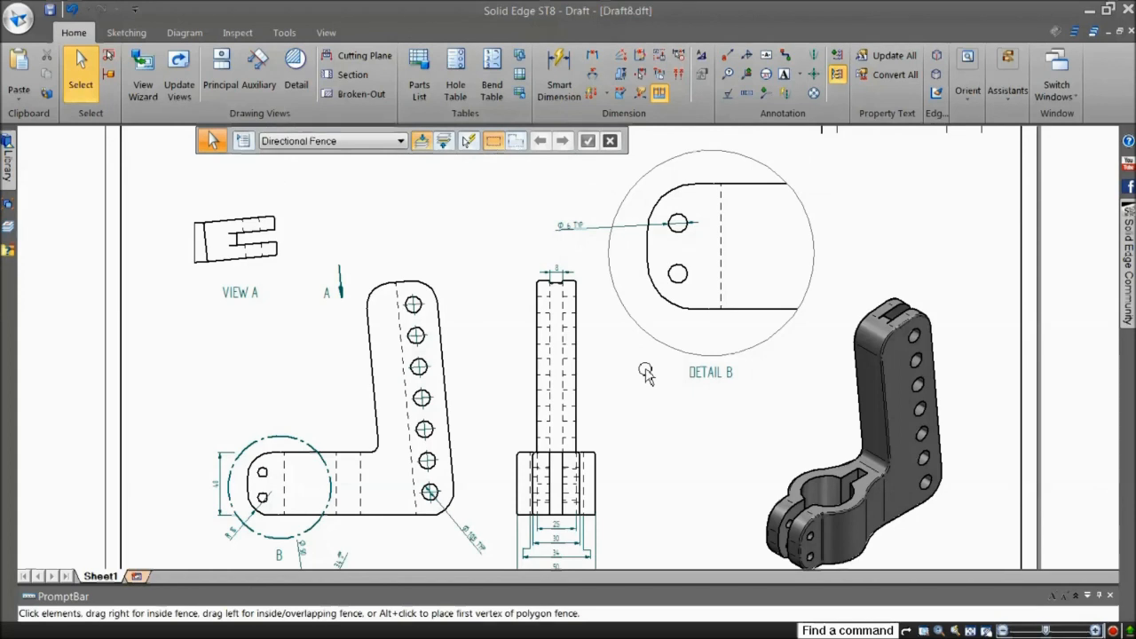
- Reattach the lower rounded corner's radius dimension to the same corner in Detail B and shift its text outward
click(238, 544)
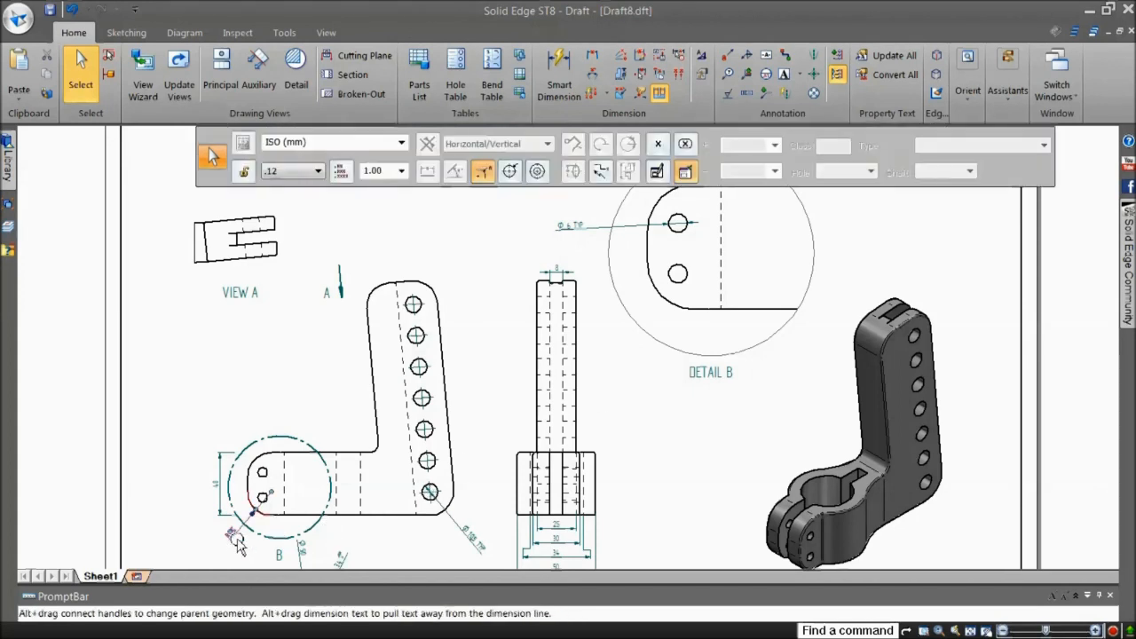
alt+drag(255, 511, 662, 300)
click(655, 381)
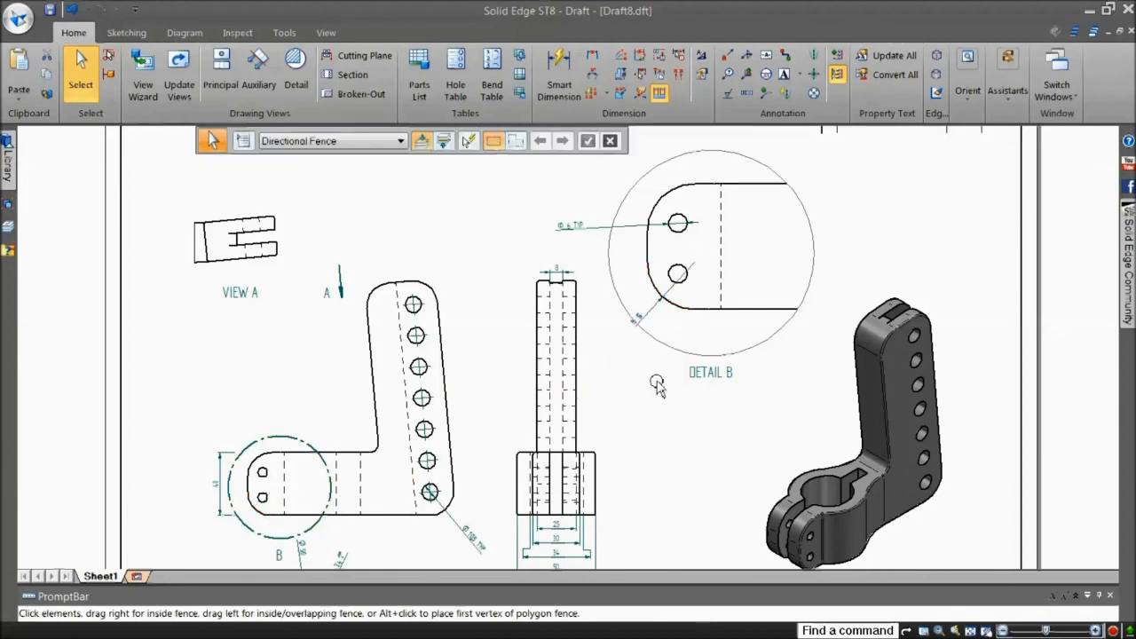
click(647, 317)
drag(638, 319, 623, 327)
click(644, 353)
- Start a technical requirements list and insert "All dimensions are in mm." as its first entry
key(ctrl+f)
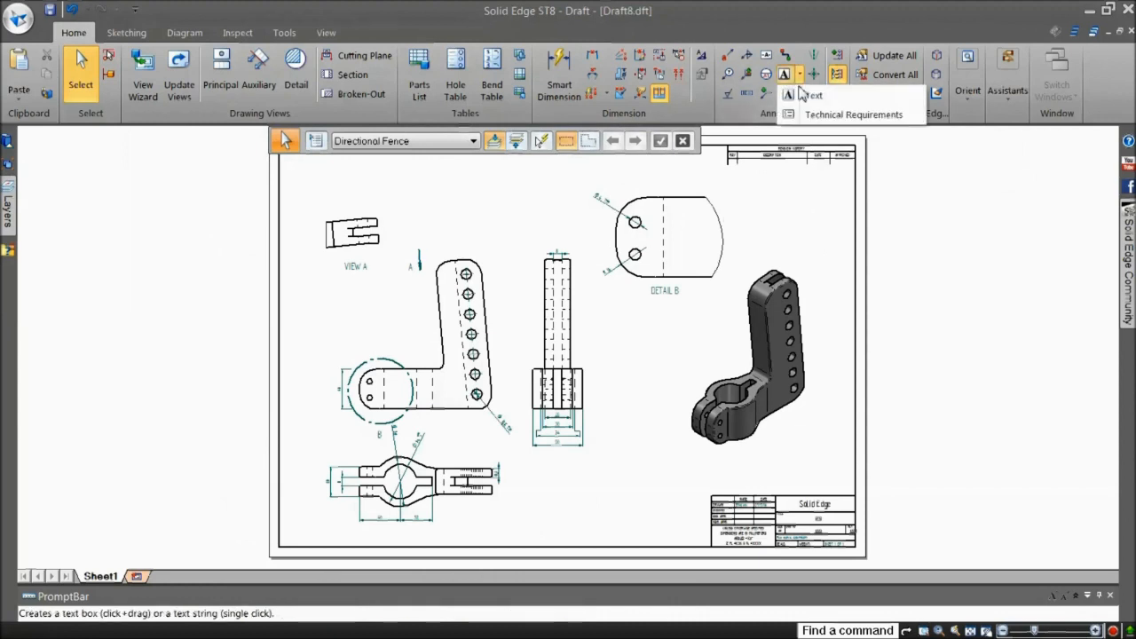
click(799, 75)
click(809, 116)
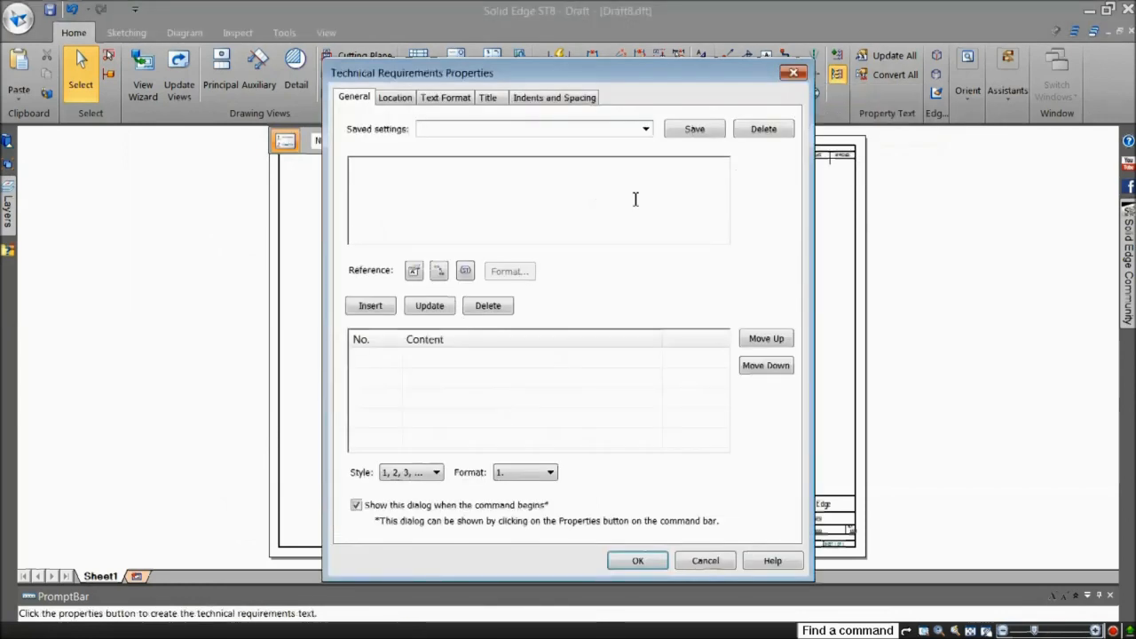
text(All dim)
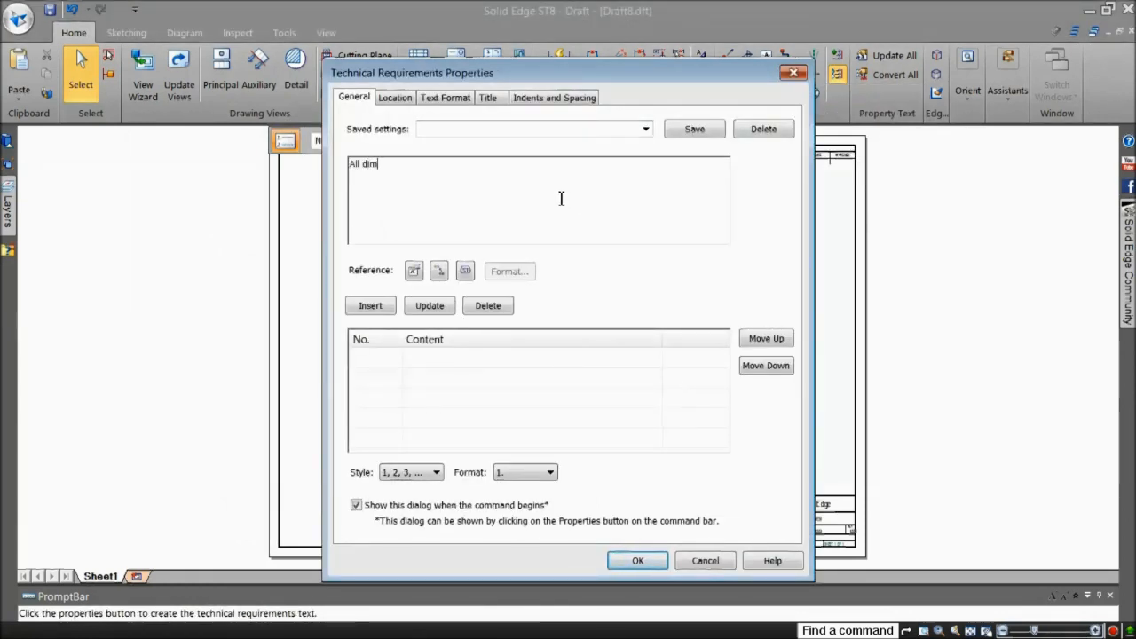
text(ensions e)
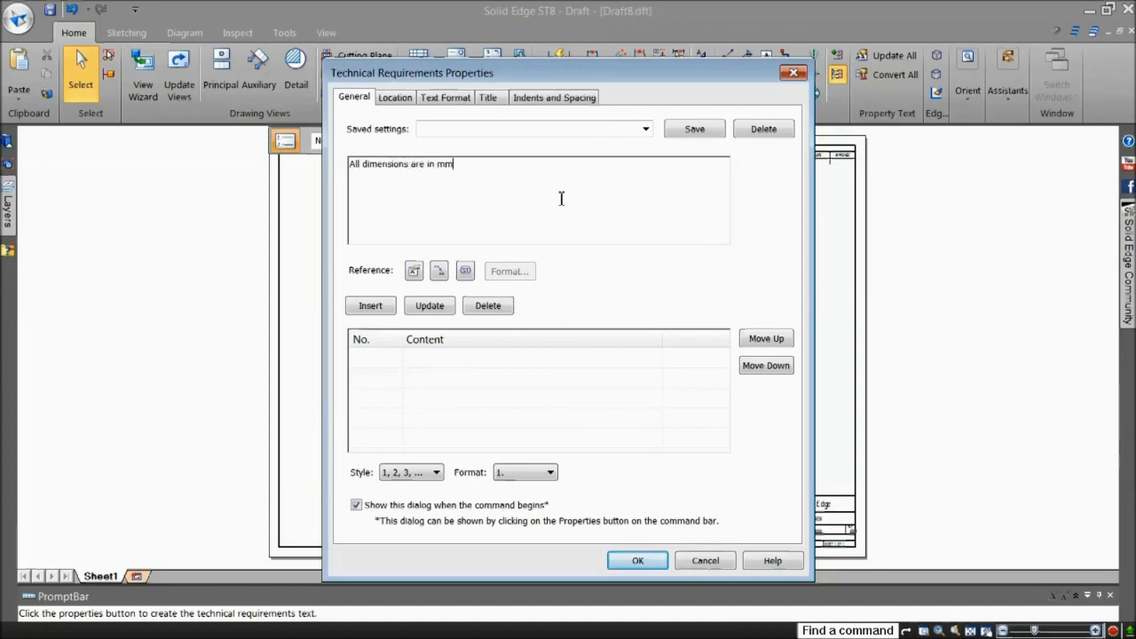
click(388, 307)
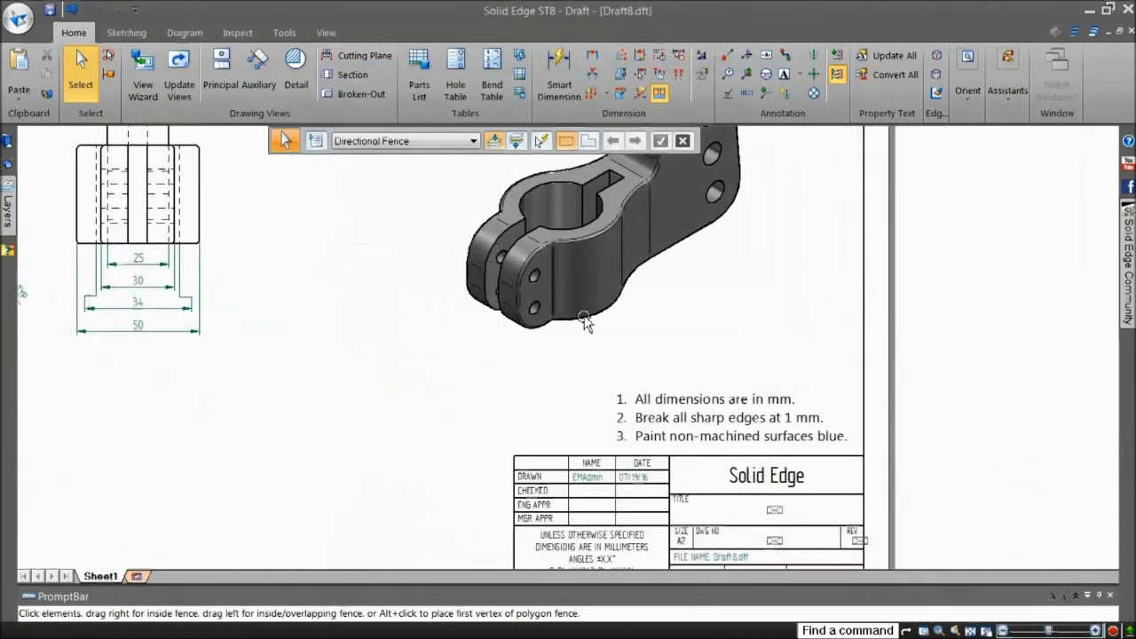
- Define a callout reading "See note #" followed by a linked reference to the "Paint non-machined surfaces blue." requirement's number
click(728, 55)
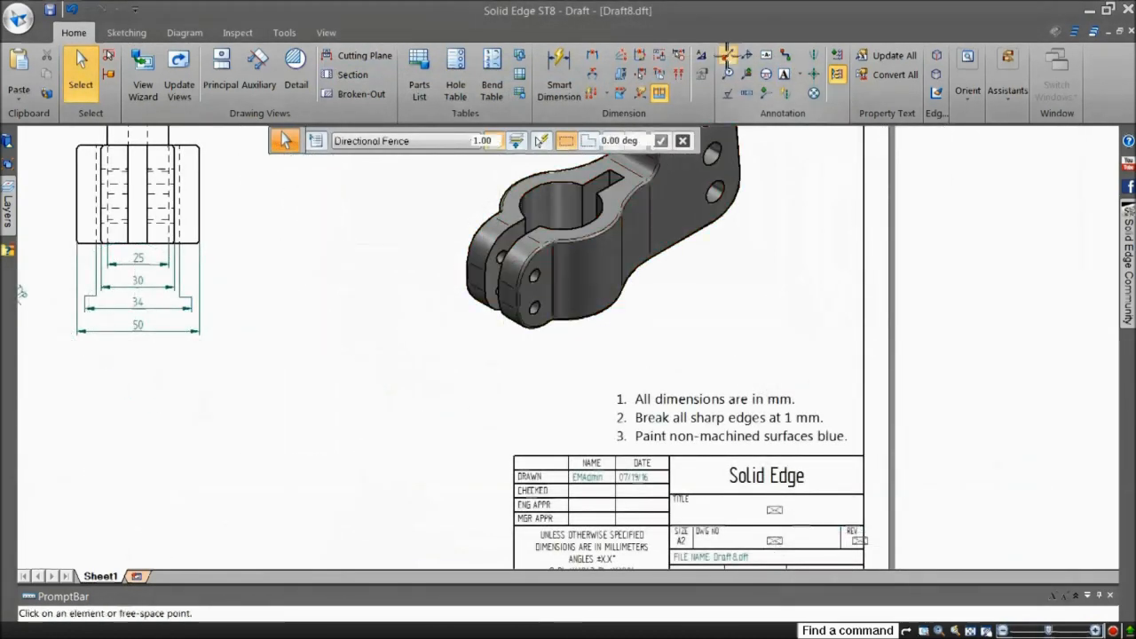
text(See note #)
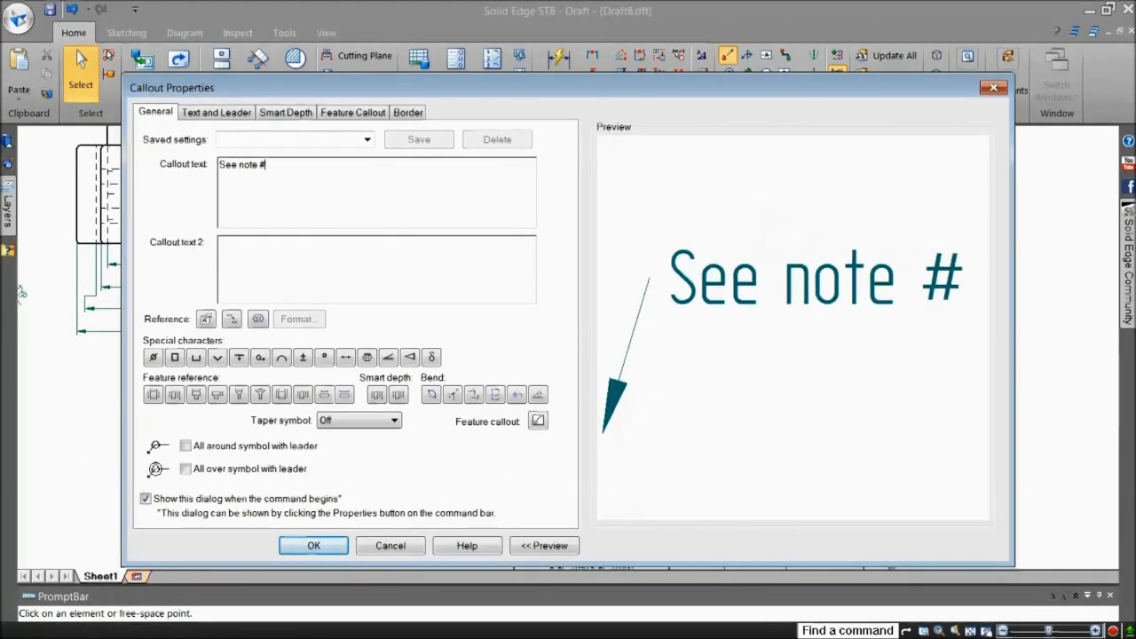
click(232, 319)
click(516, 172)
click(519, 288)
click(503, 294)
click(694, 372)
click(572, 525)
click(337, 545)
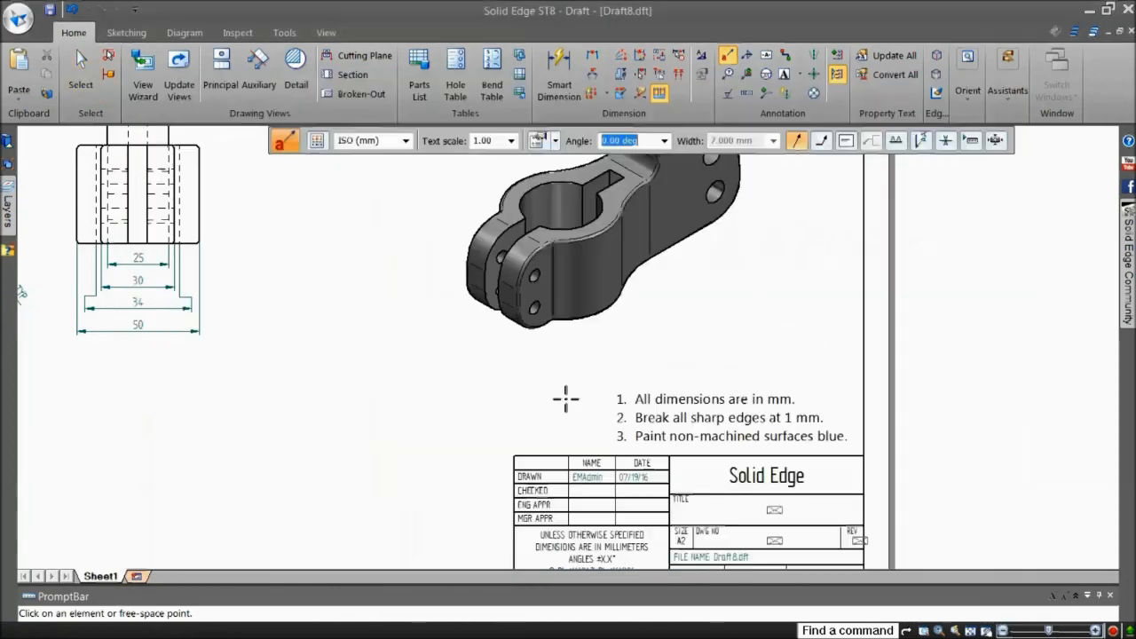
- Attach the note callout to the lower arm edge of the isometric view, with its text below and to the right
click(654, 250)
click(681, 288)
key(Escape)
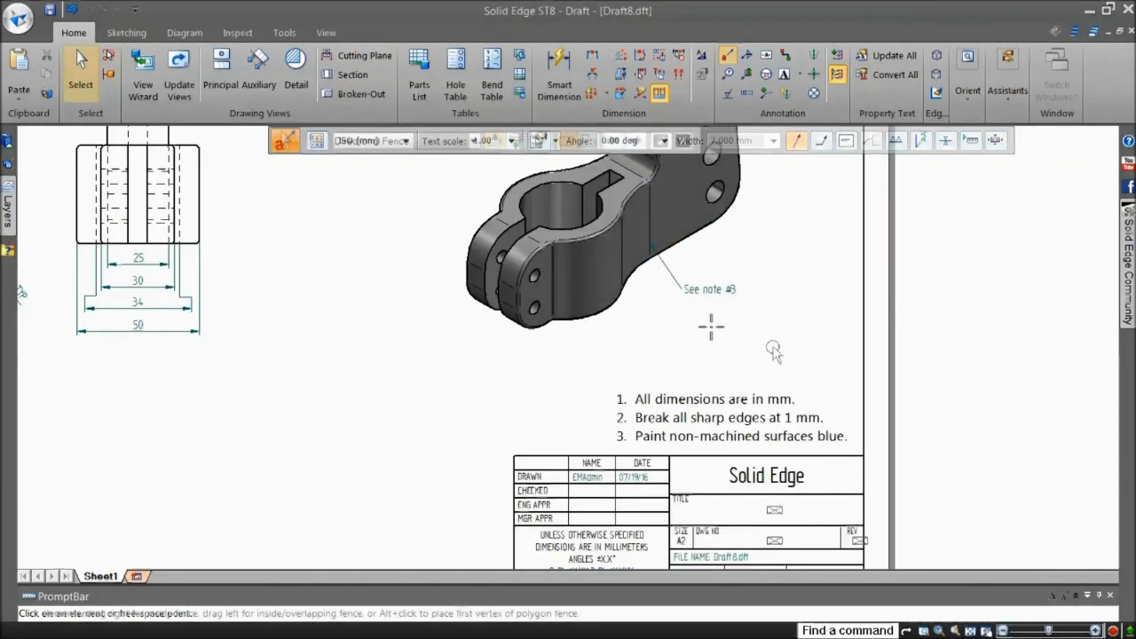
- Reorder the technical requirements so "Paint non-machined surfaces blue." is number 2, and check the linked callout
click(780, 399)
click(520, 141)
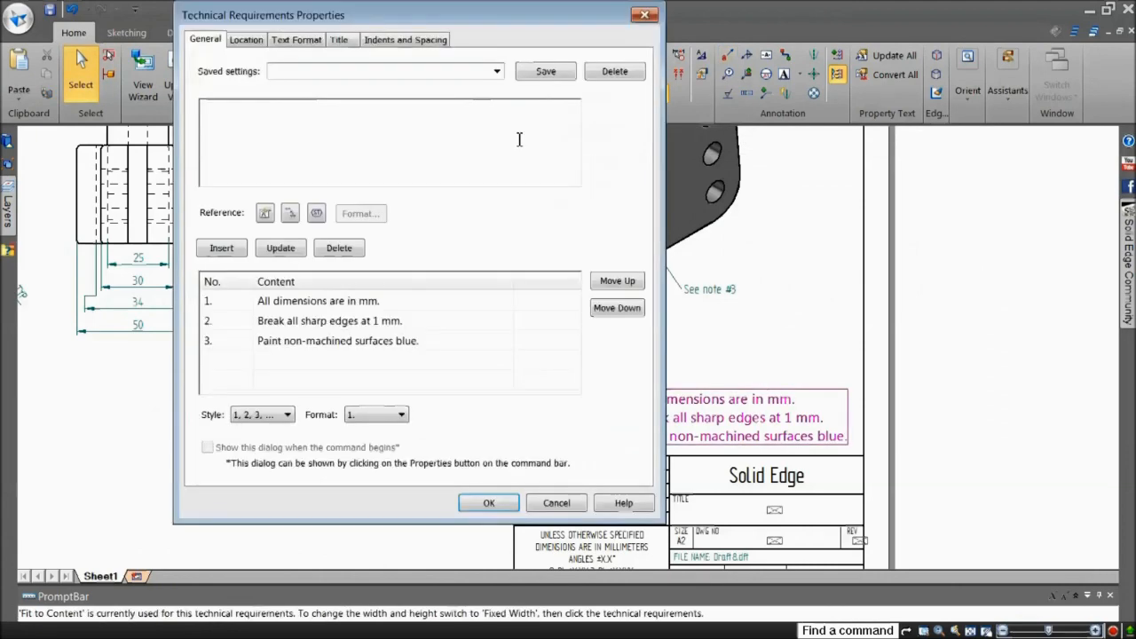
click(378, 340)
click(616, 280)
click(217, 325)
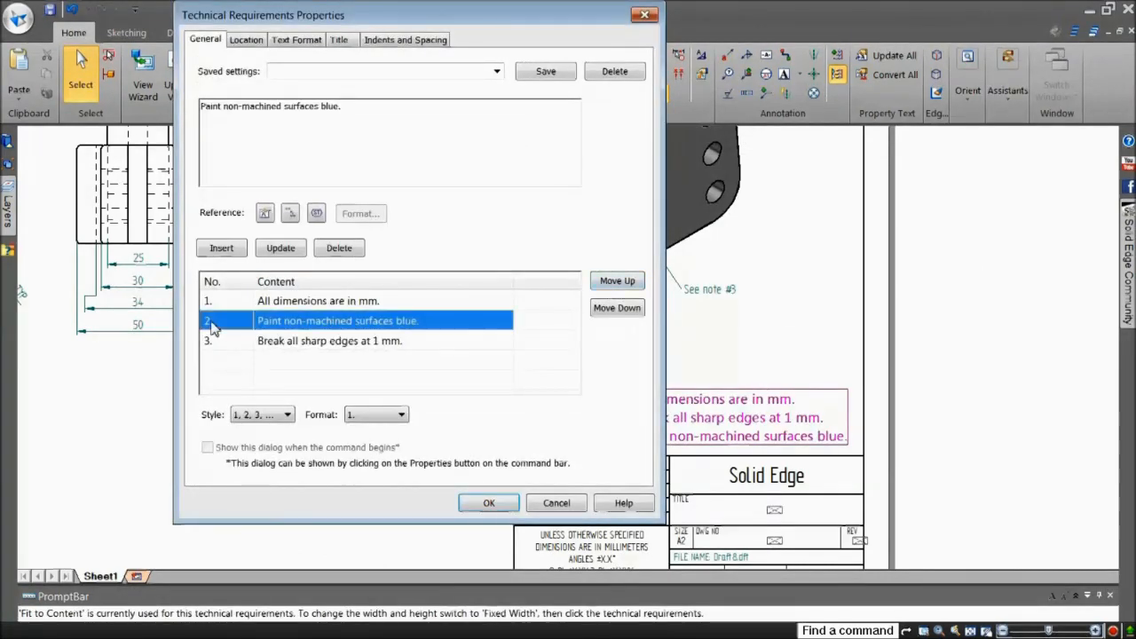
click(488, 503)
scroll(736, 286, up, 5)
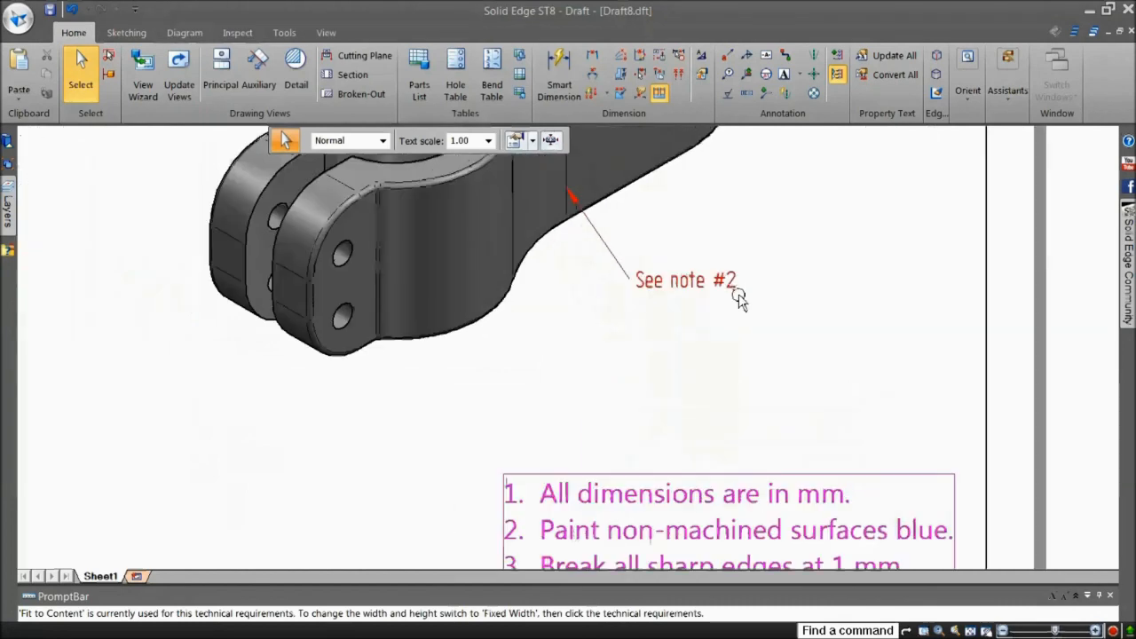
scroll(737, 295, down, 5)
key(Escape)
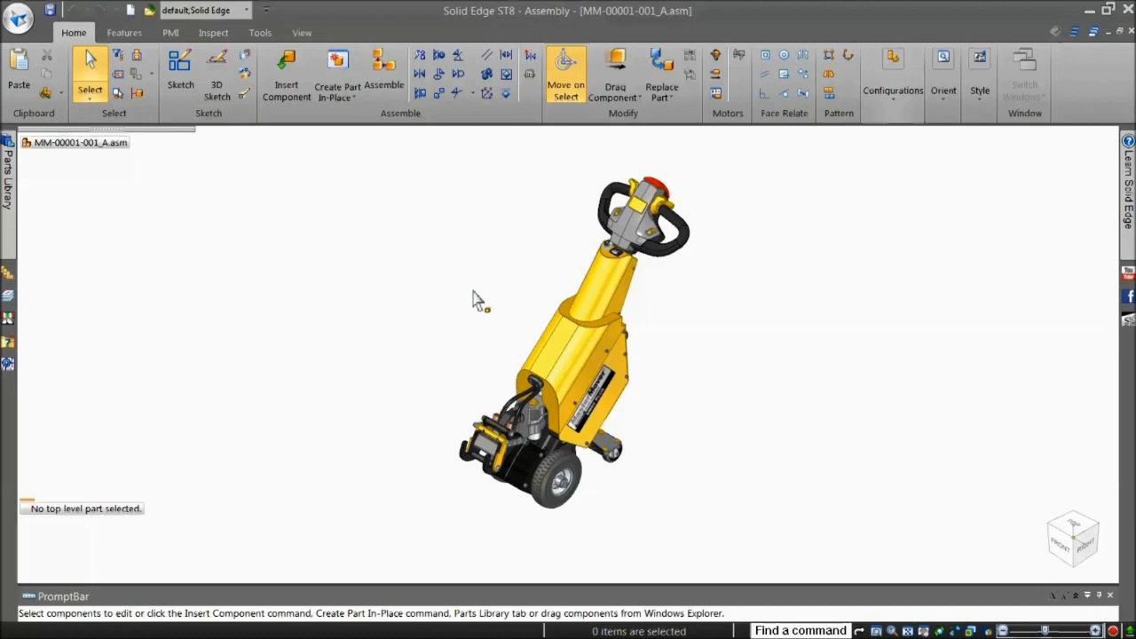
- Display the assembly's CastorPlate configuration and enter the Explode-Render-Animate environment
click(247, 11)
double_click(214, 105)
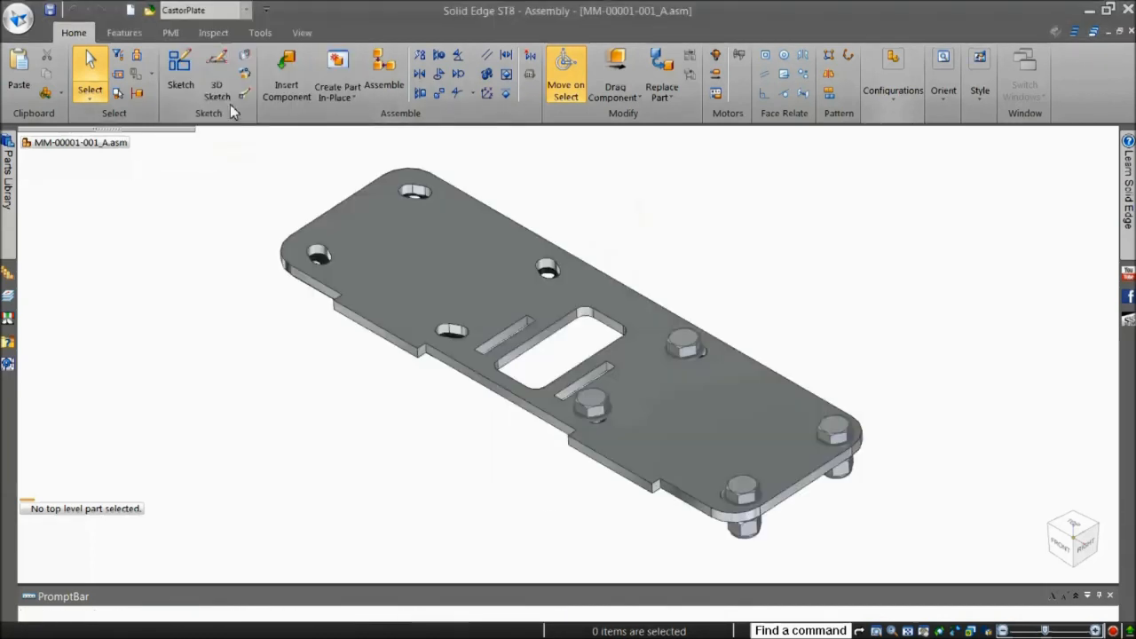
click(260, 33)
click(691, 87)
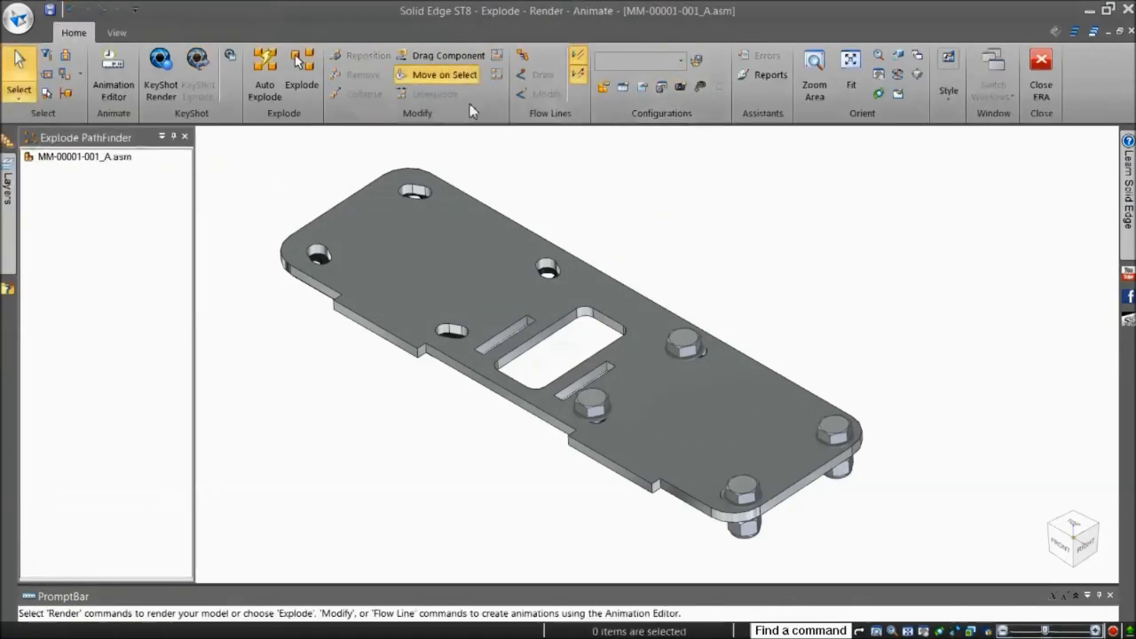
- Auto Explode the castor plate components and save the exploded arrangement as a new display configuration named Exploded
click(265, 71)
key(Return)
key(Return)
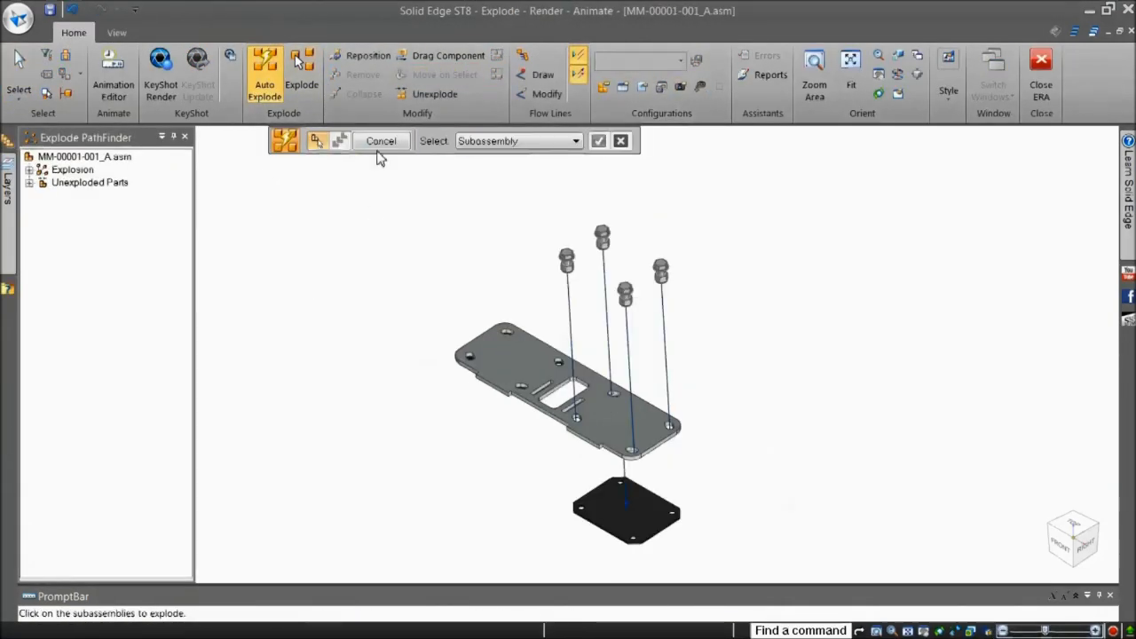
click(380, 142)
click(603, 87)
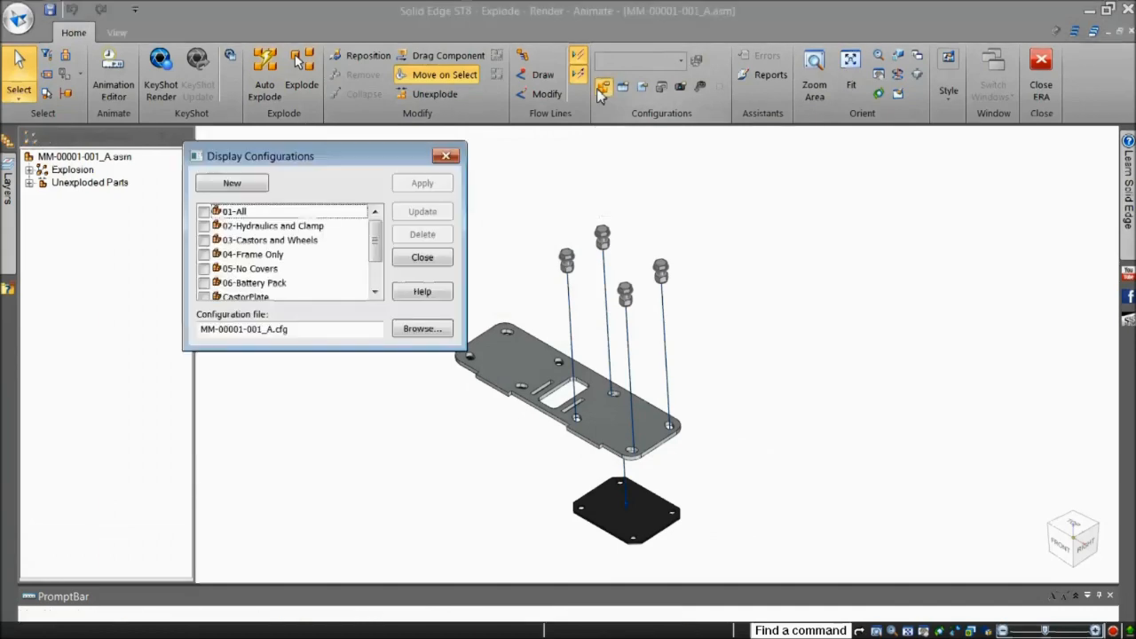
click(232, 183)
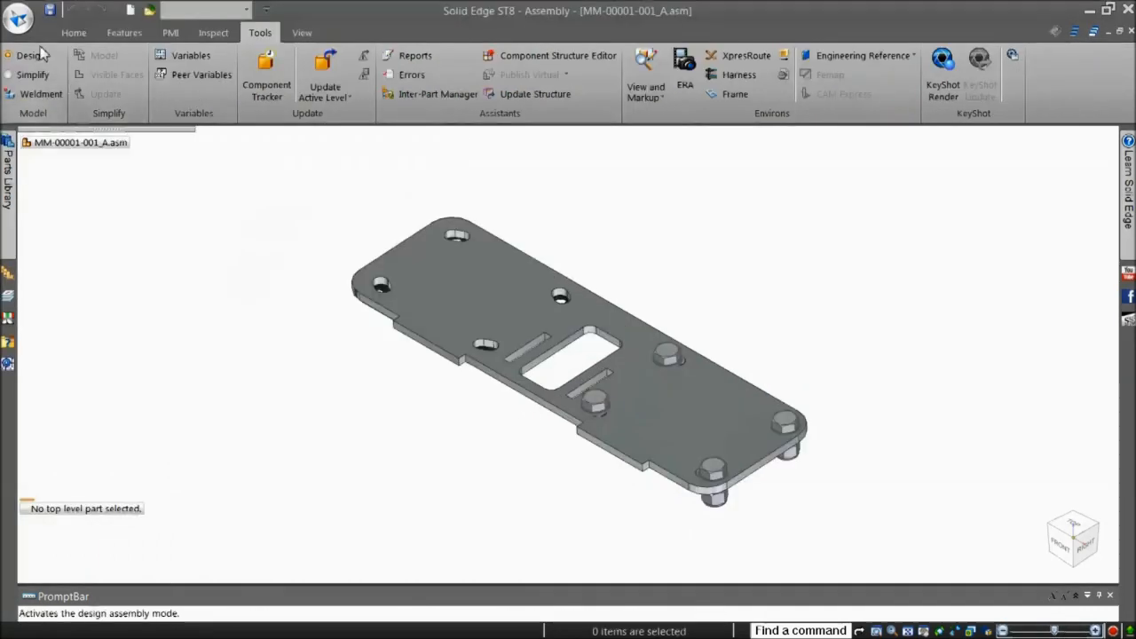
- Create a new draft document from the active castor plate assembly
click(17, 18)
mouse_move(40, 50)
click(266, 124)
click(537, 357)
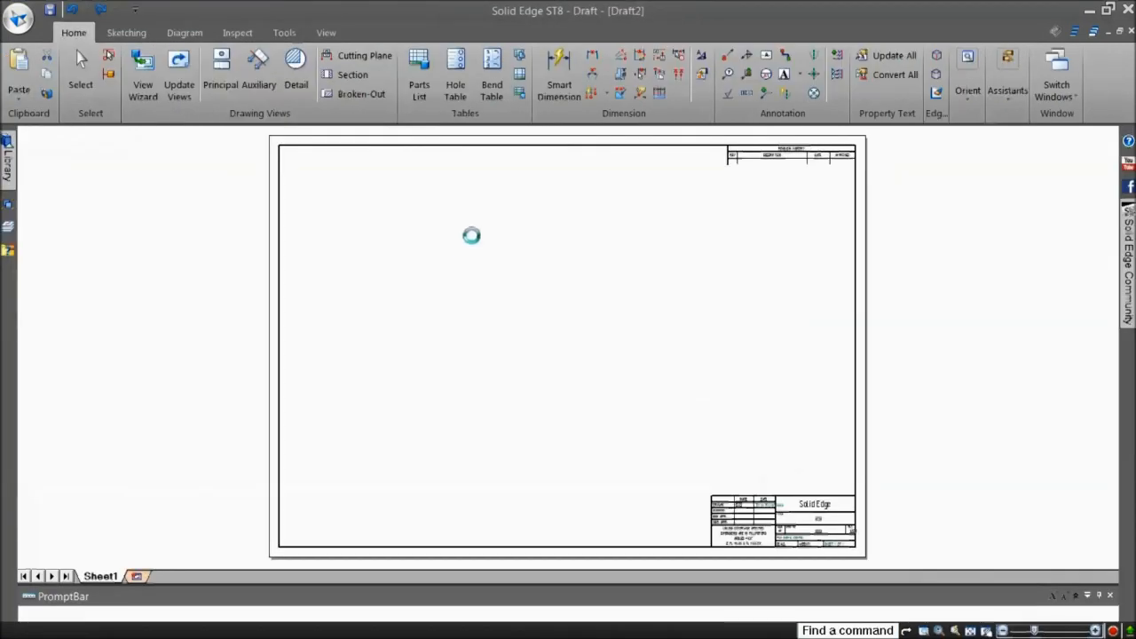
- Choose the Exploded configuration for the drawing view and place the view just left of the sheet's centre
click(577, 81)
click(577, 148)
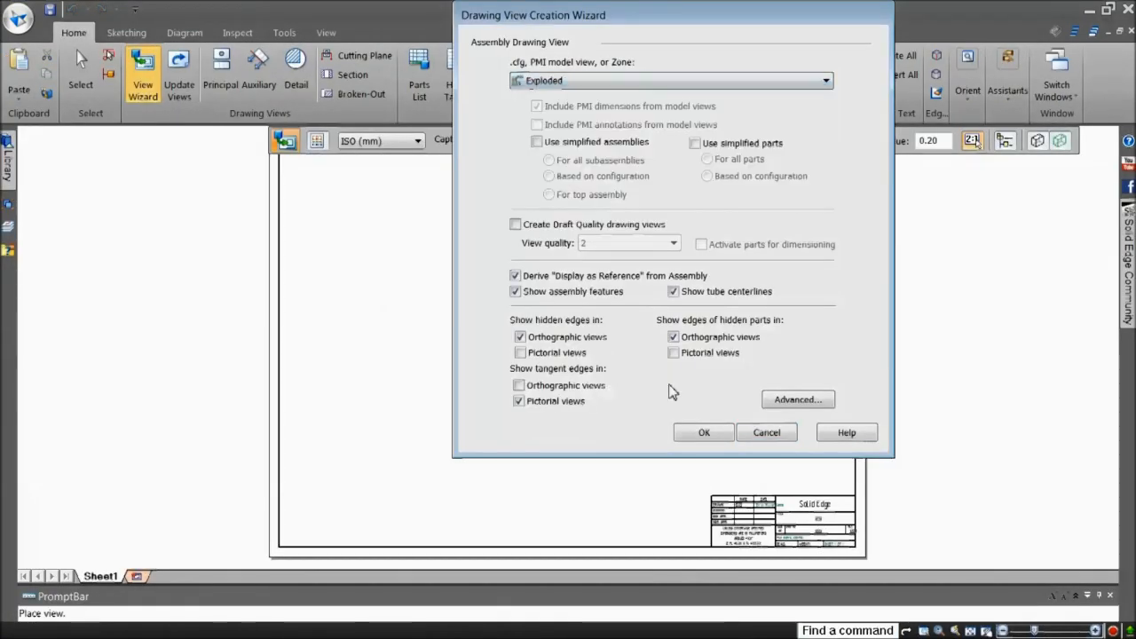
click(704, 432)
click(489, 347)
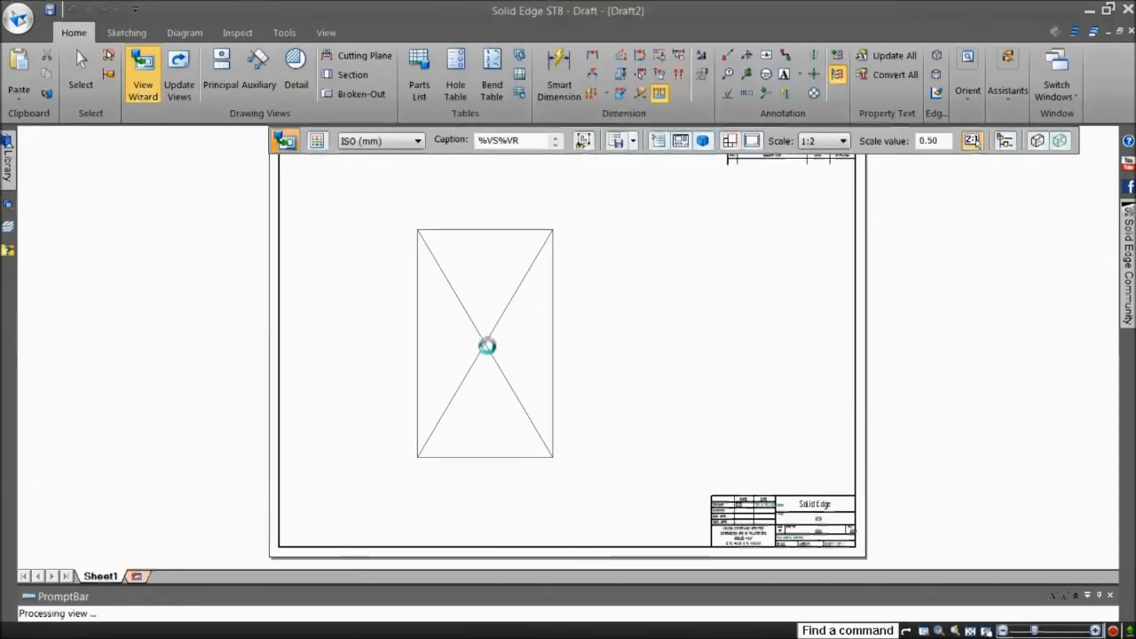
click(625, 360)
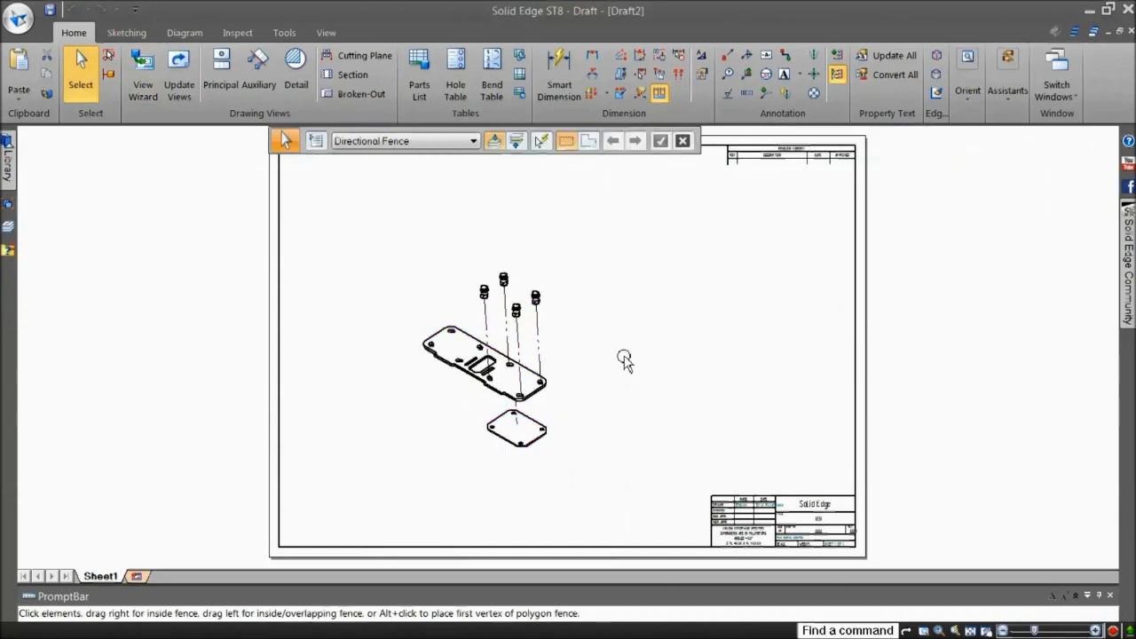
- Create a parts list with balloons from the exploded view and place the table below the revision block
click(422, 71)
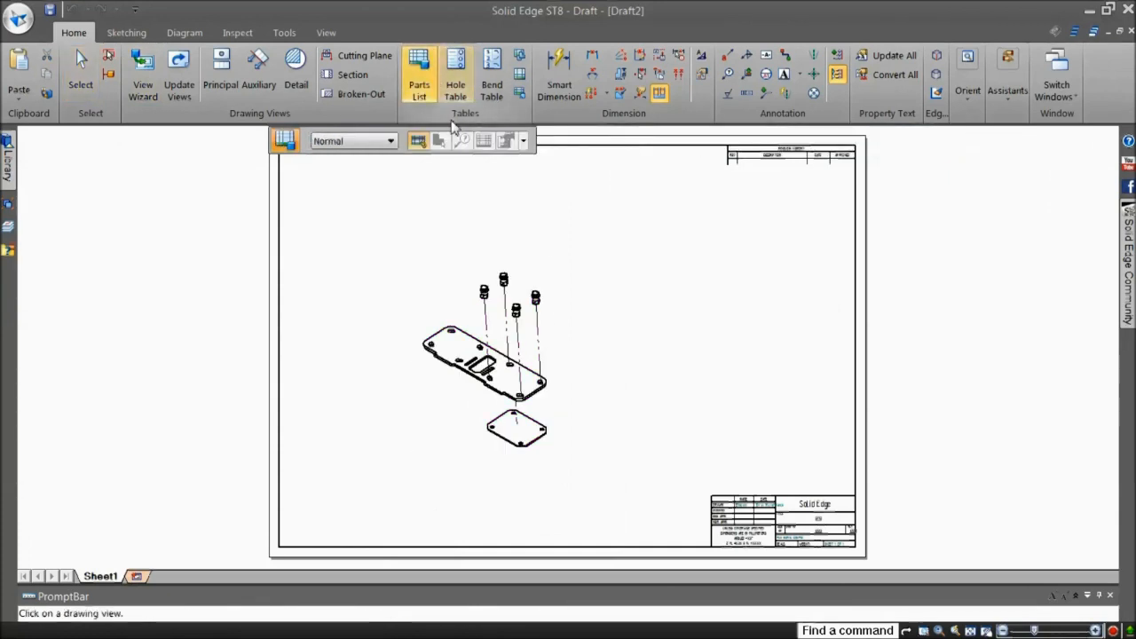
click(502, 268)
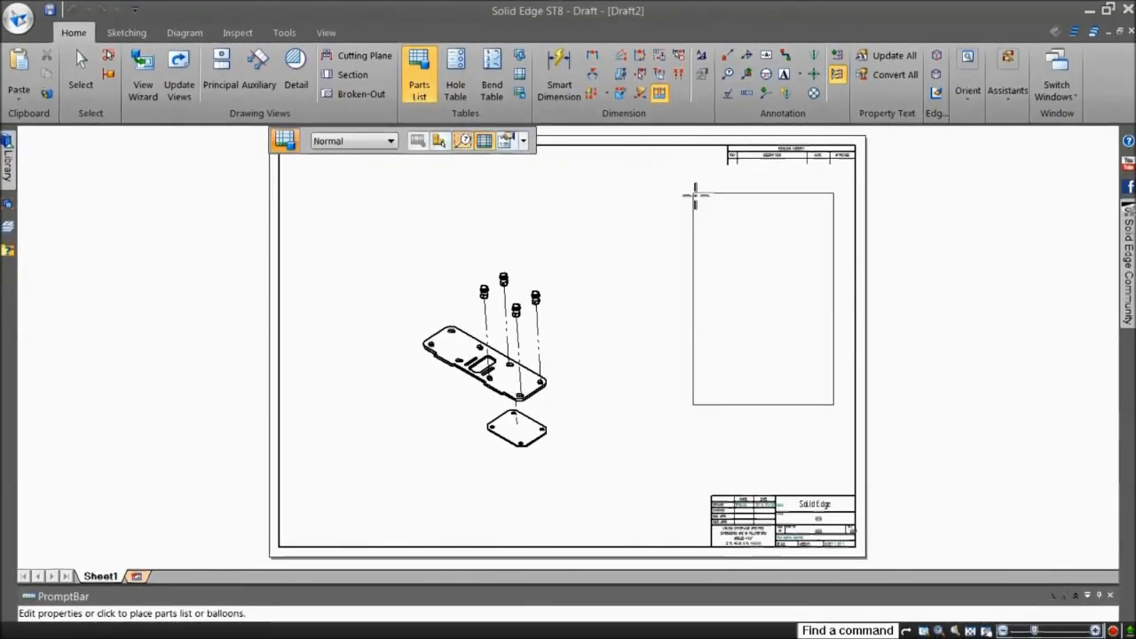
click(705, 181)
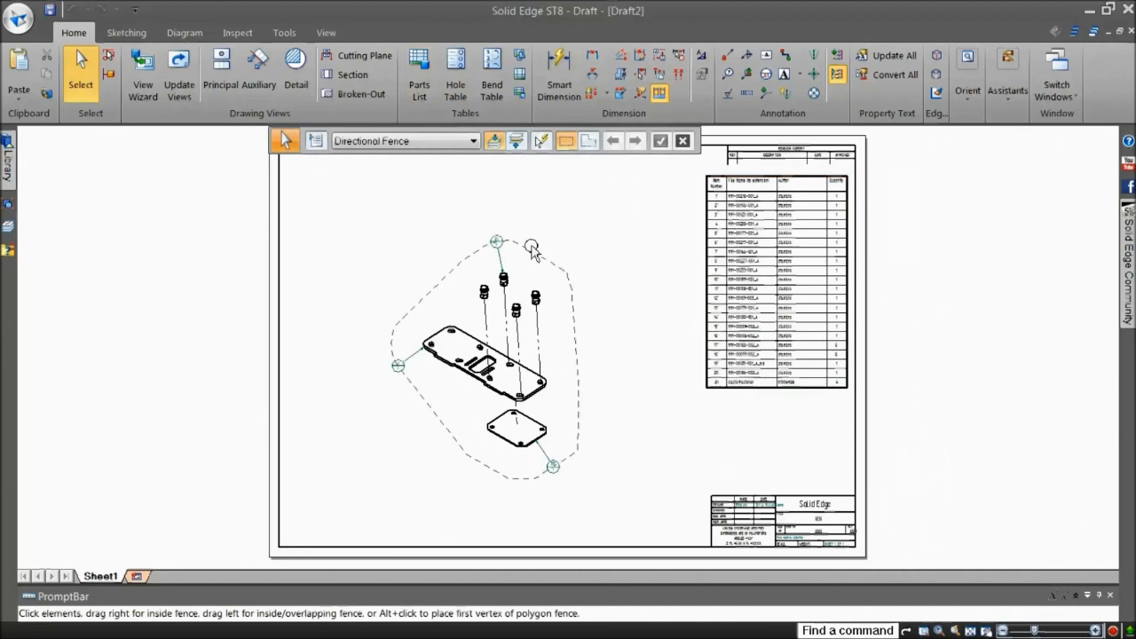
- Slide the 21/4 bolt balloon clockwise along the dashed alignment shape, to the other side of its bolt
scroll(502, 251, up, 1)
scroll(502, 251, up, 3)
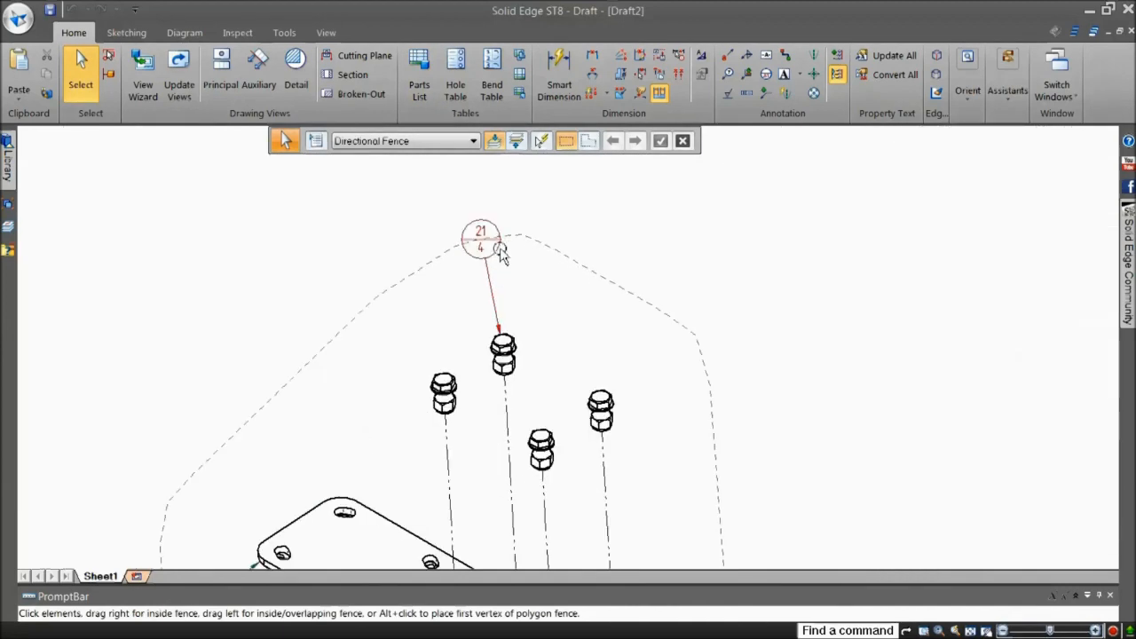
click(497, 254)
drag(497, 254, 578, 271)
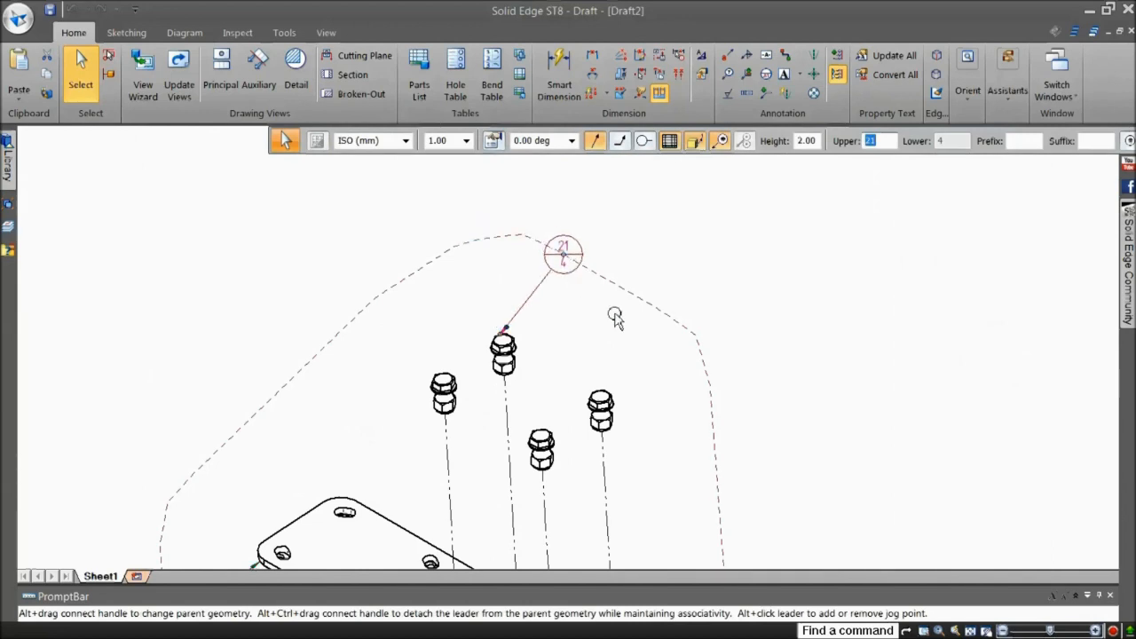
key(ctrl+f)
key(Escape)
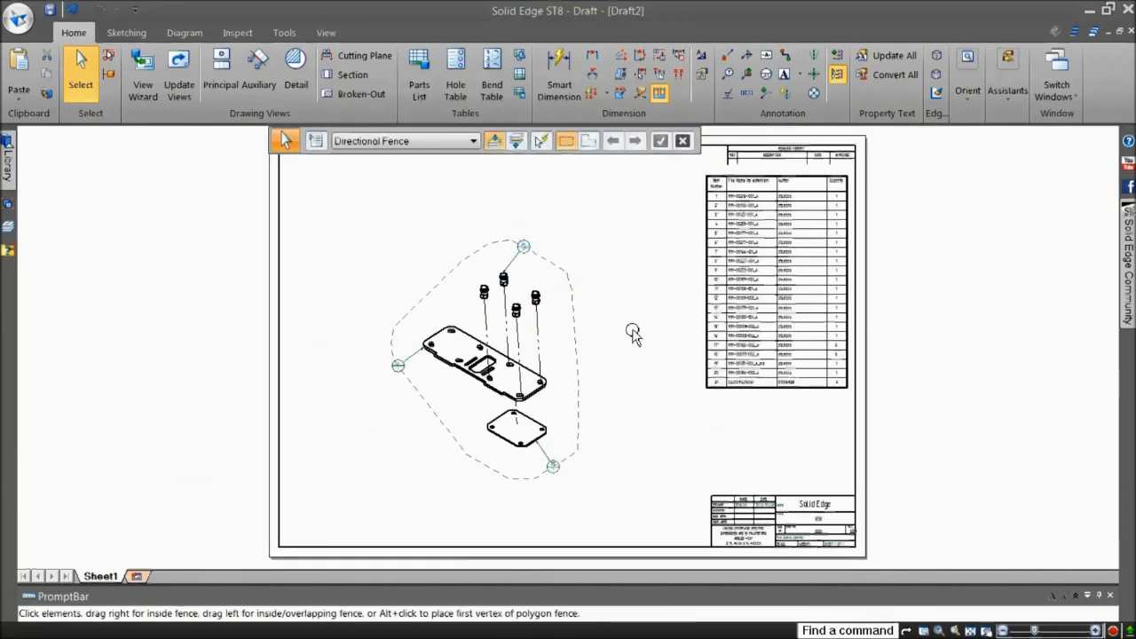